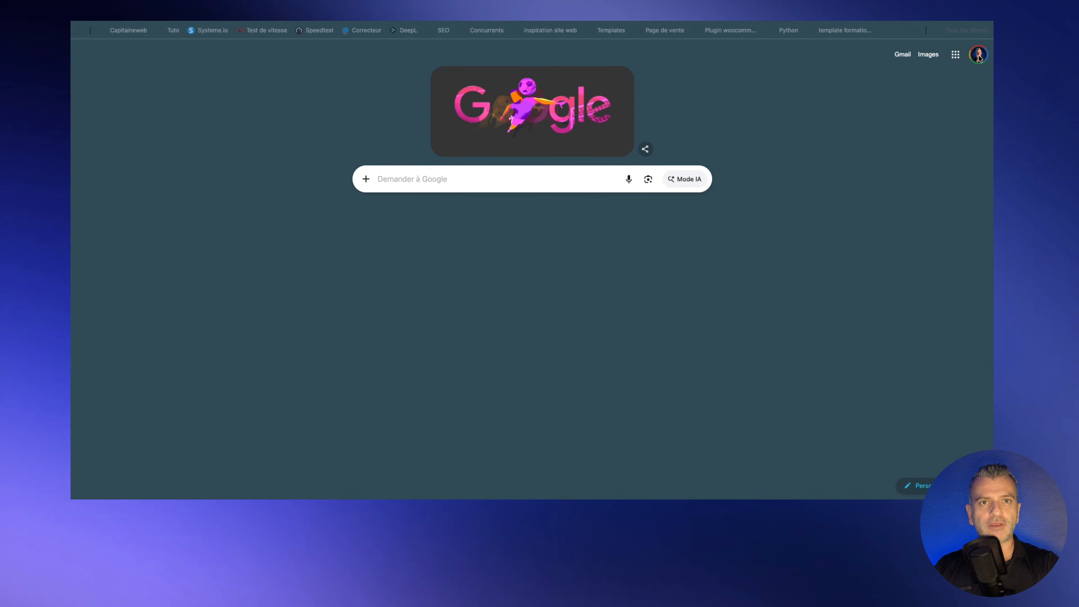
Step: Launch Google Vids from the Google apps menu to get a new untitled video
click(955, 55)
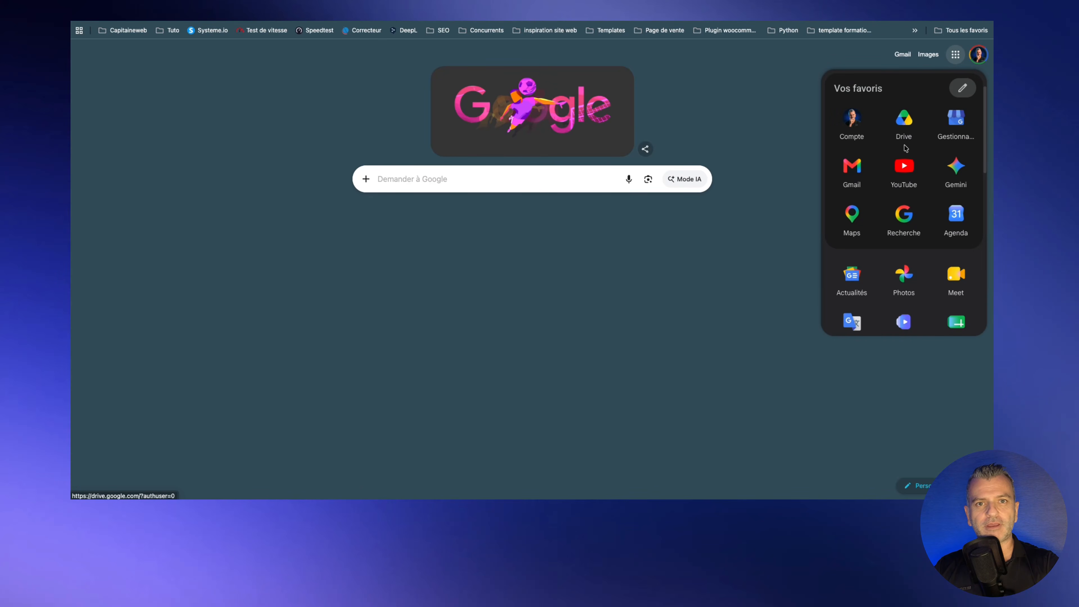
scroll(904, 144, down, 5)
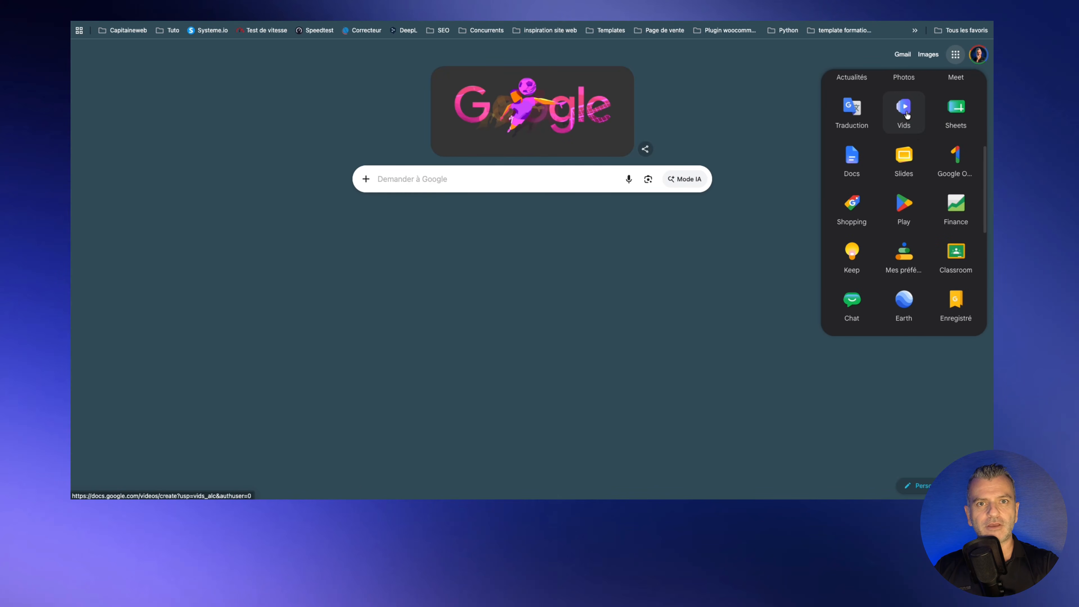
click(905, 109)
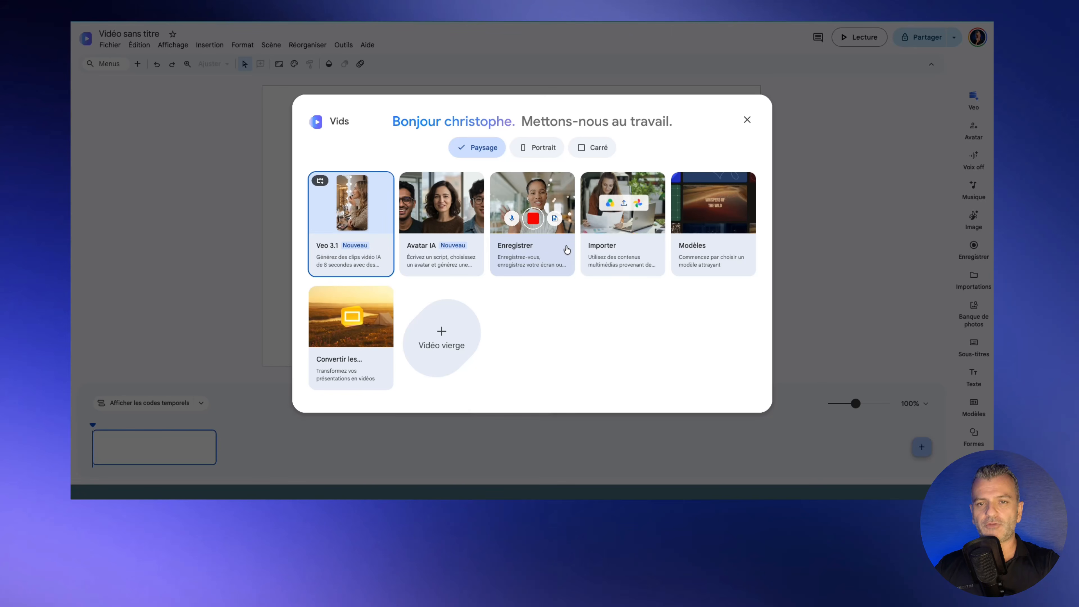
Step: Choose an AI avatar video, start a custom avatar, and preview its four sample starter images
click(443, 257)
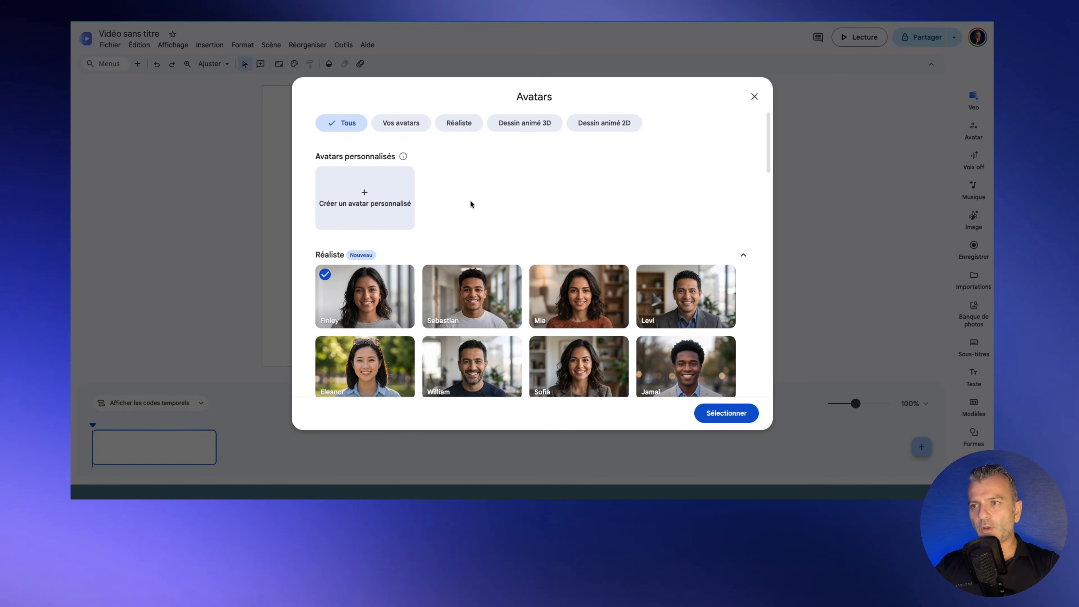
click(369, 208)
click(421, 188)
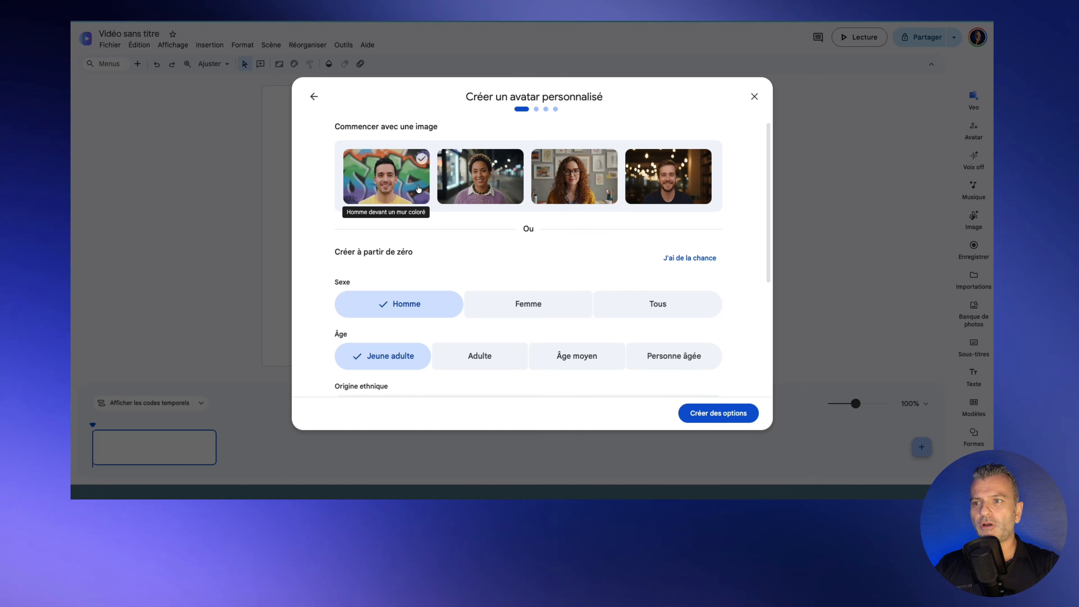
click(484, 189)
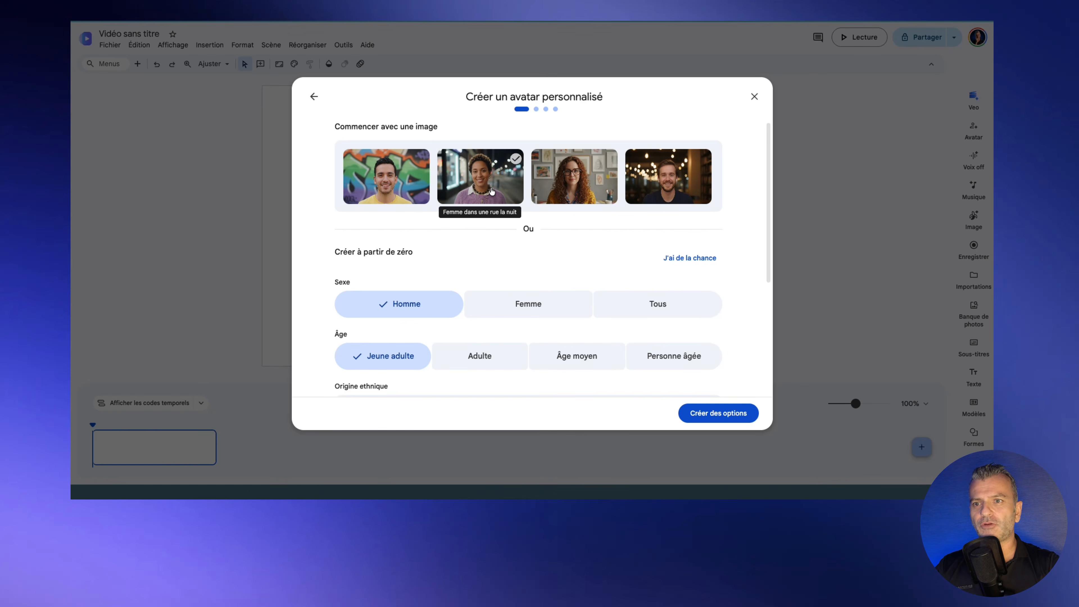
click(570, 186)
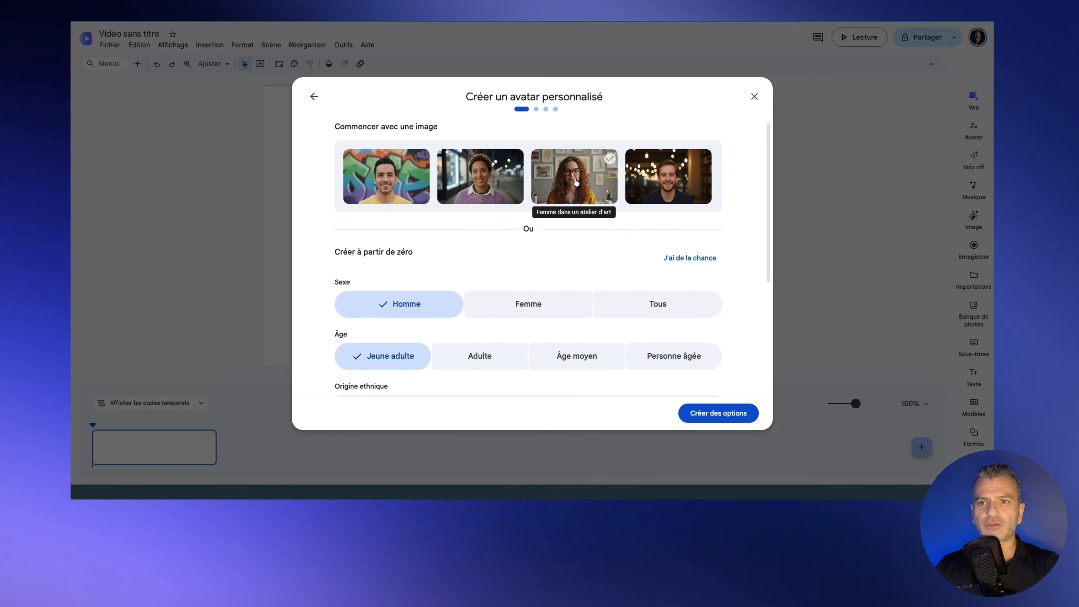
click(671, 183)
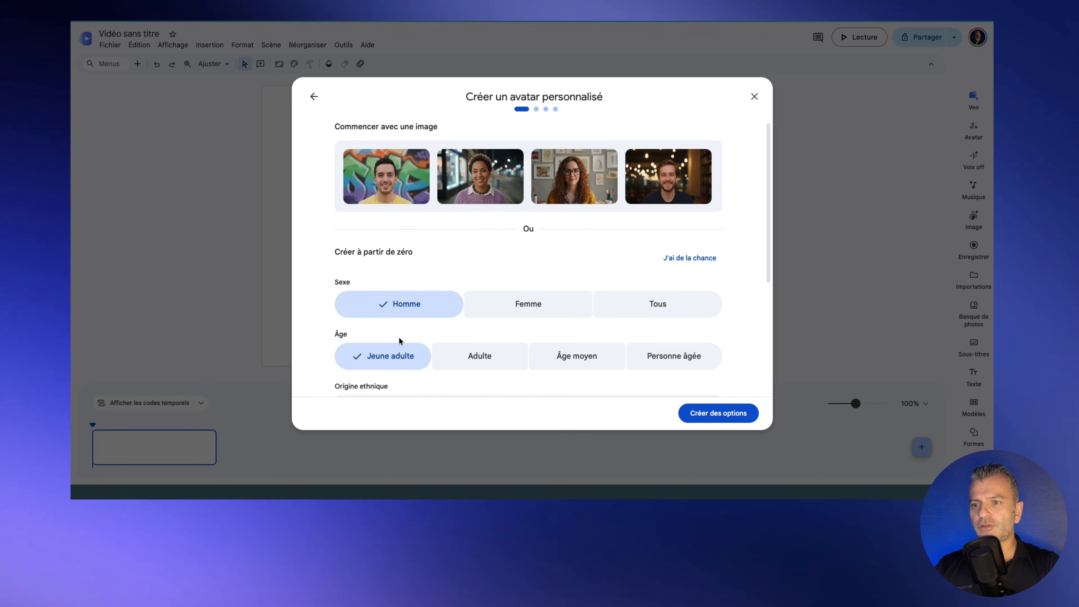
Step: Set the avatar's age to Adulte and origin to 'Blanc ou d'origine européenne', then focus Détails supplémentaires
click(488, 359)
scroll(554, 336, down, 2)
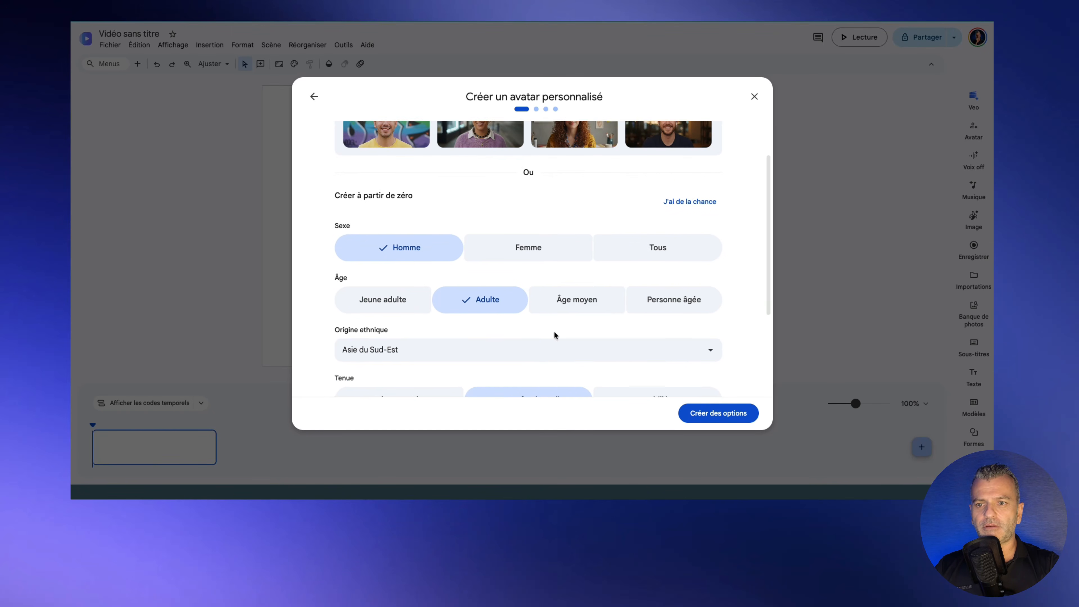
scroll(374, 276, down, 1)
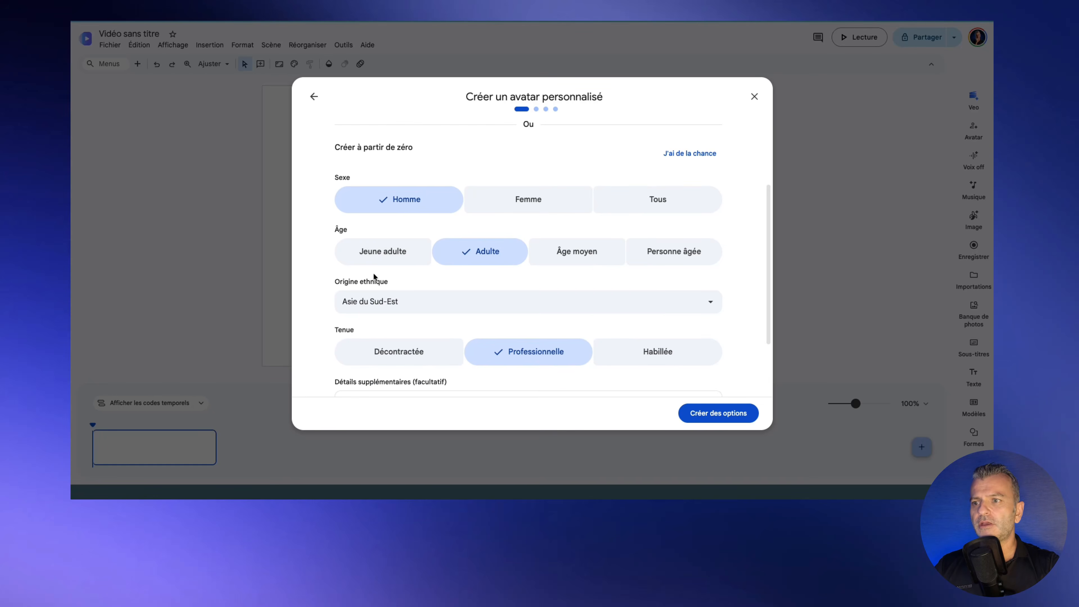
click(503, 302)
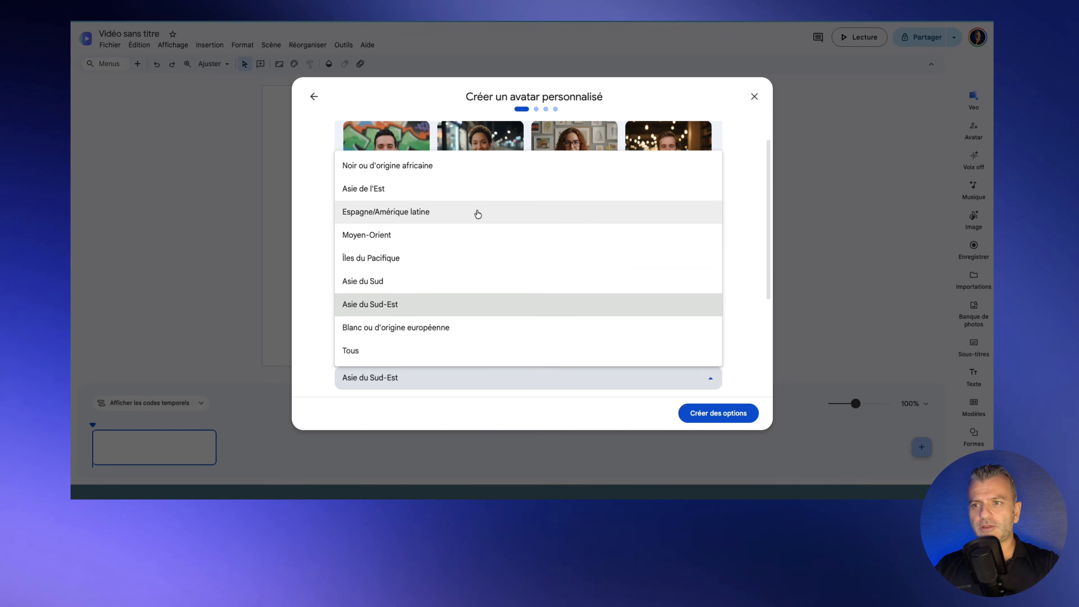
click(412, 330)
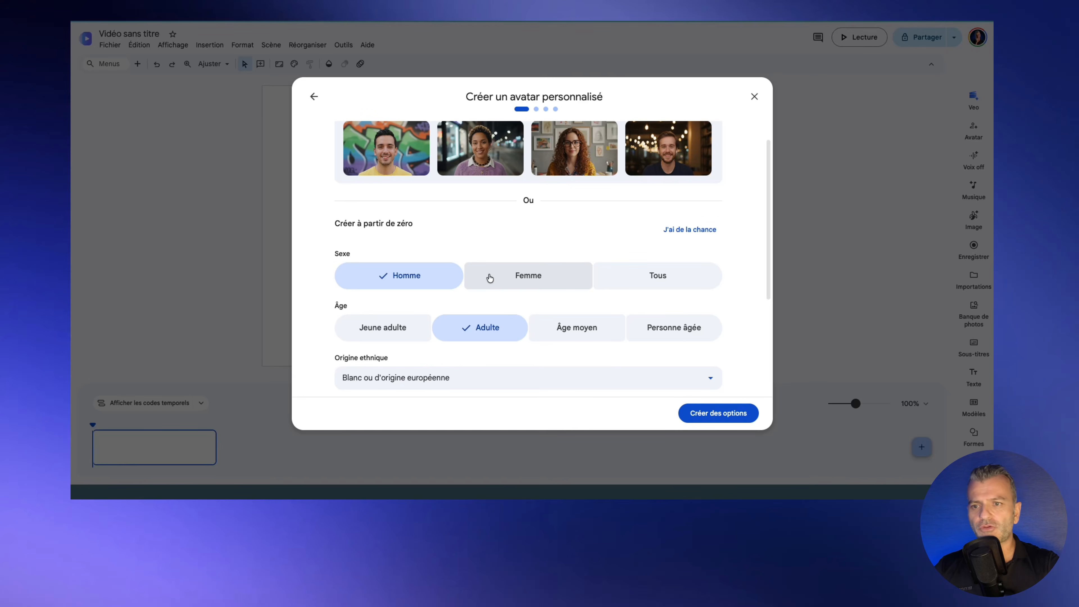
scroll(489, 278, down, 4)
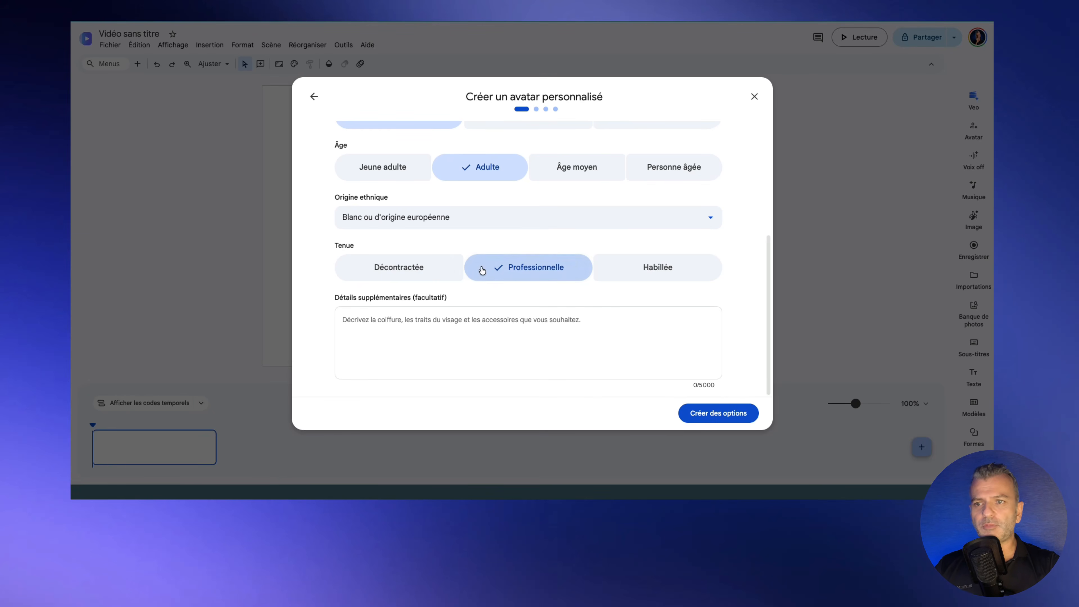
click(411, 324)
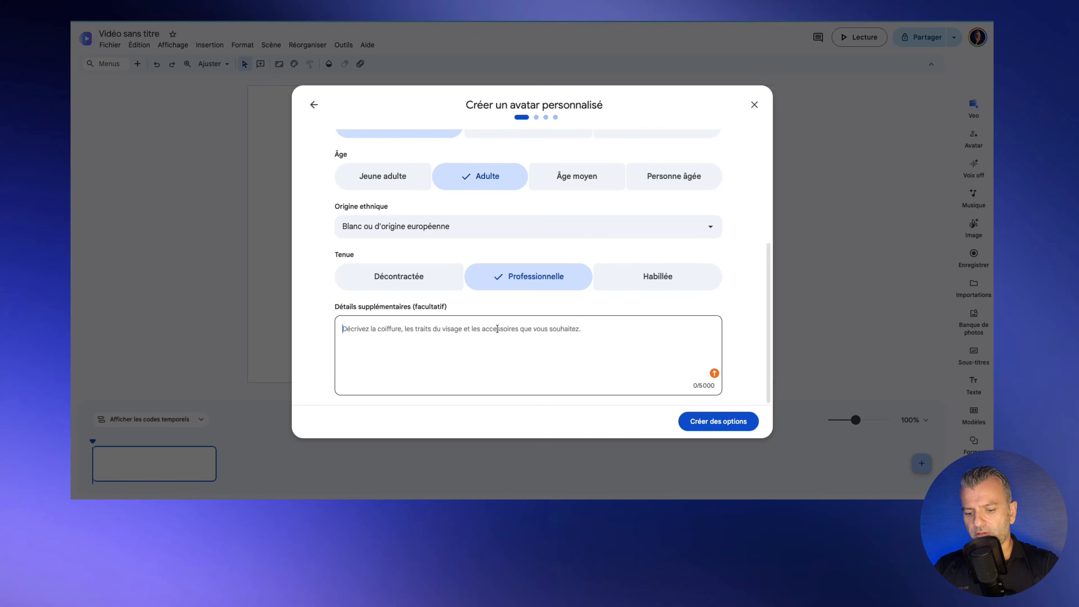
Step: Describe the avatar as 'cheveux brun poivre et sel coupé en brosse avec un polo noir et un fond d'écran bleu nuit'
text(cheve)
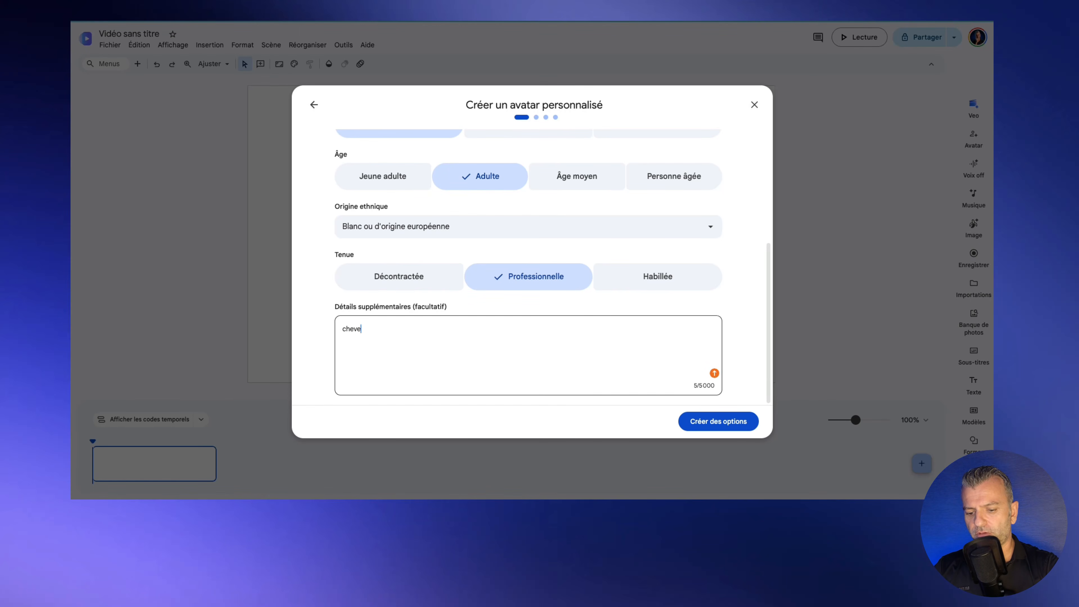
text(ux brun)
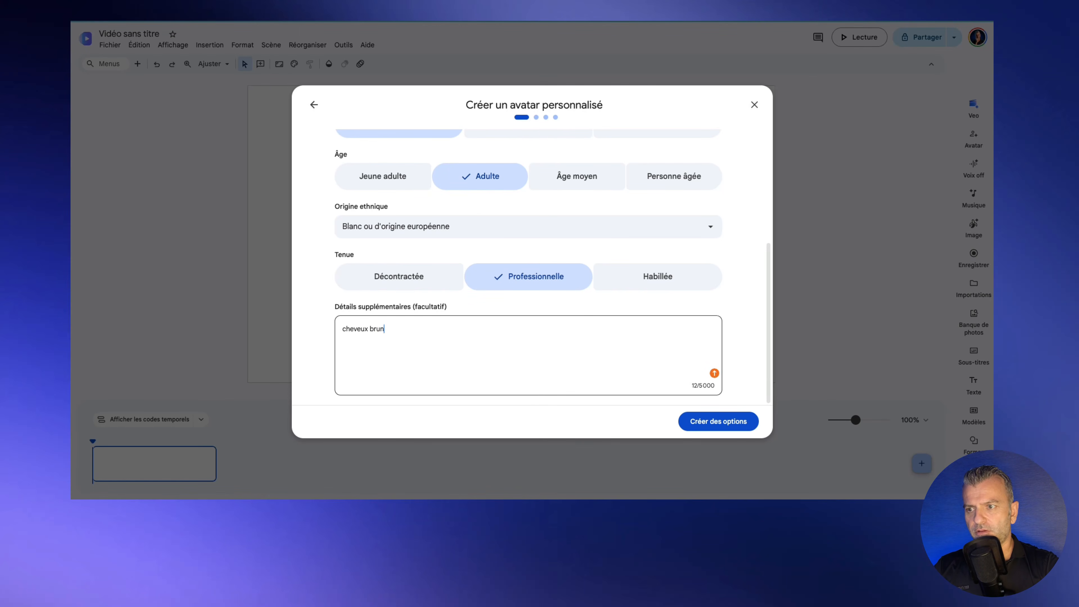
text( cou)
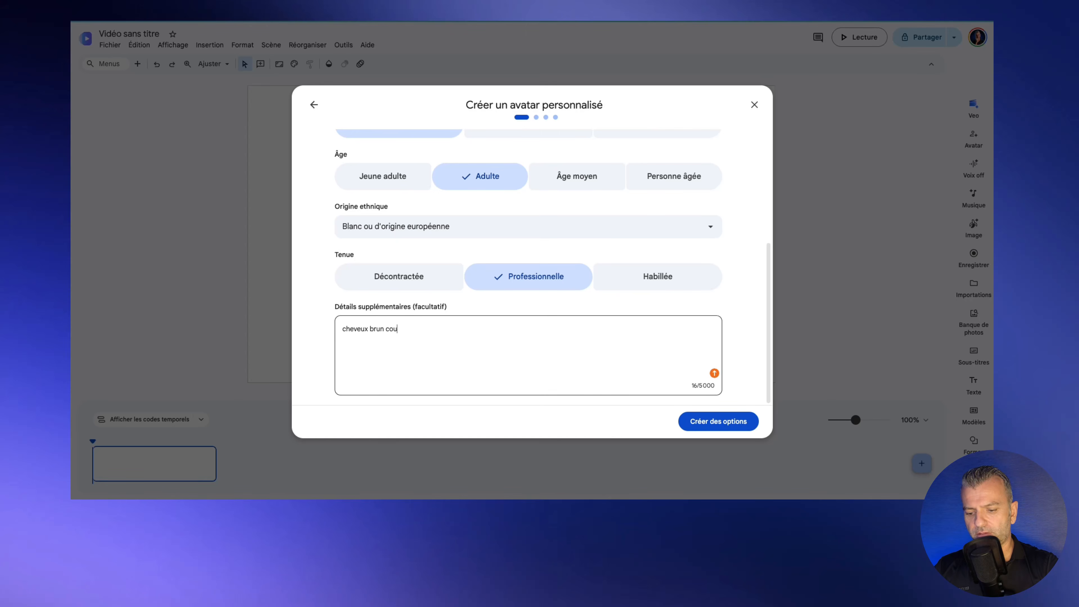
text(pé en brosse)
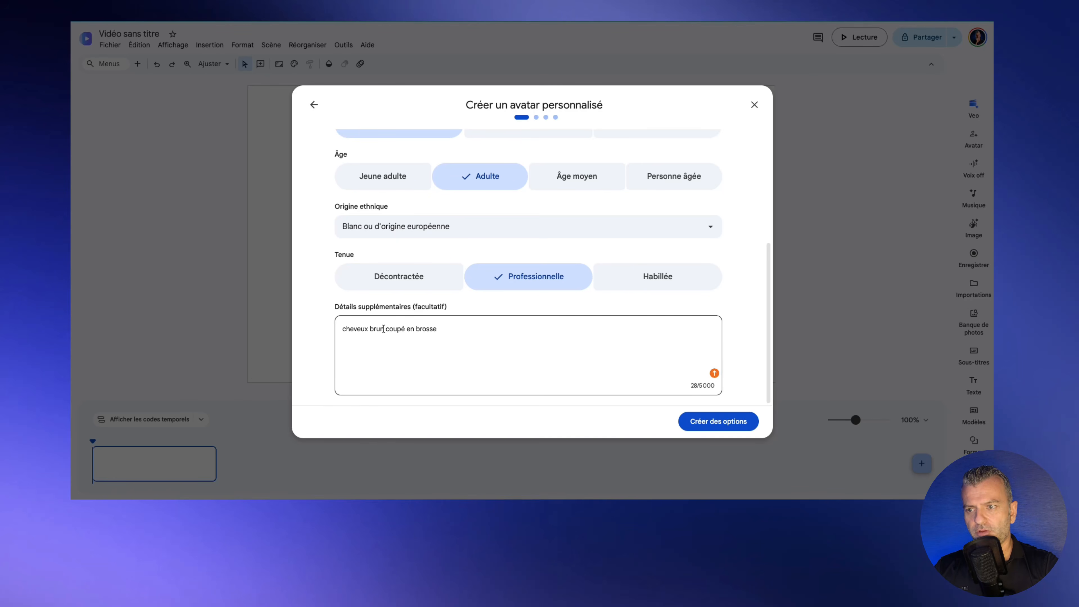
click(383, 329)
text(poivre )
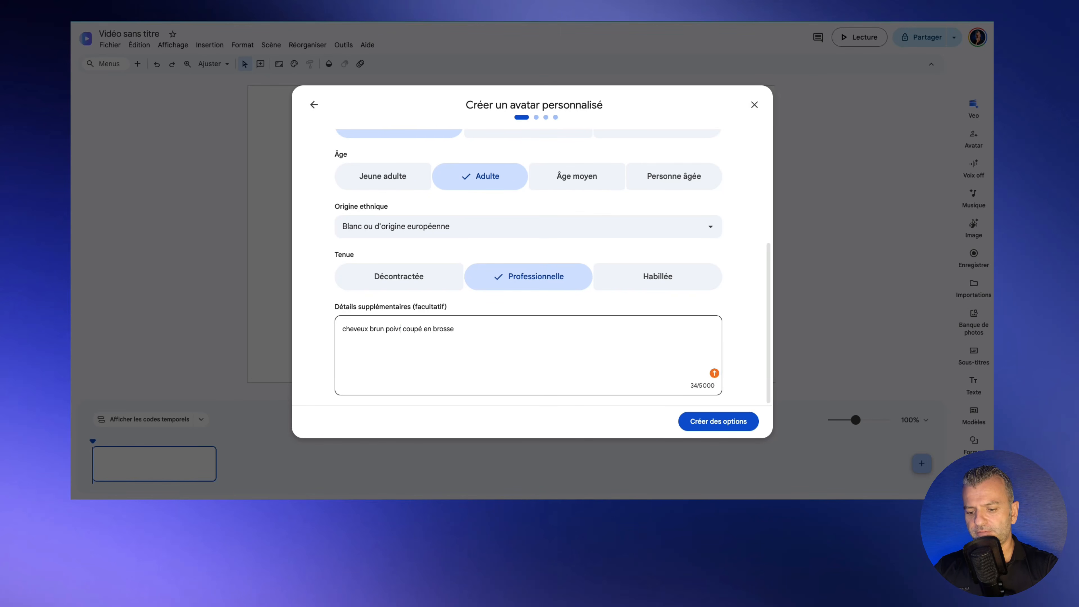
text(et sel)
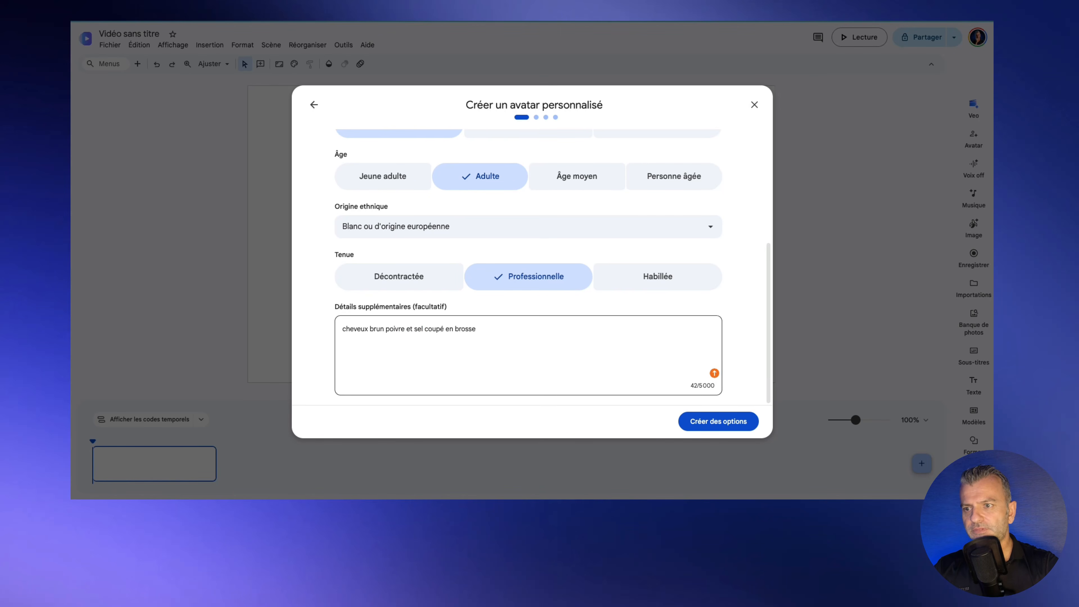
click(504, 332)
text(av)
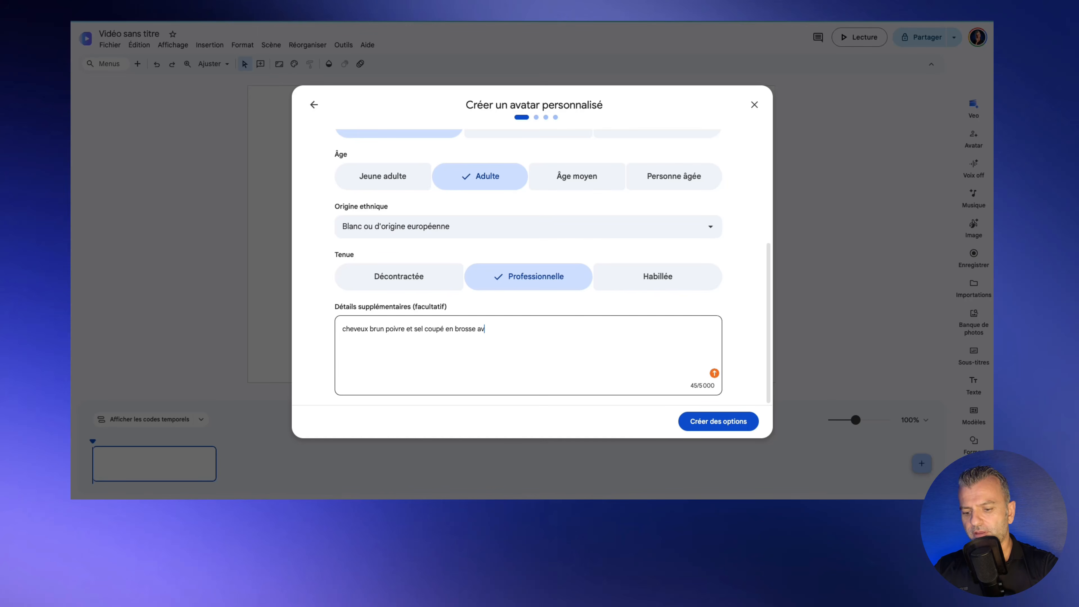
text(ec un pol)
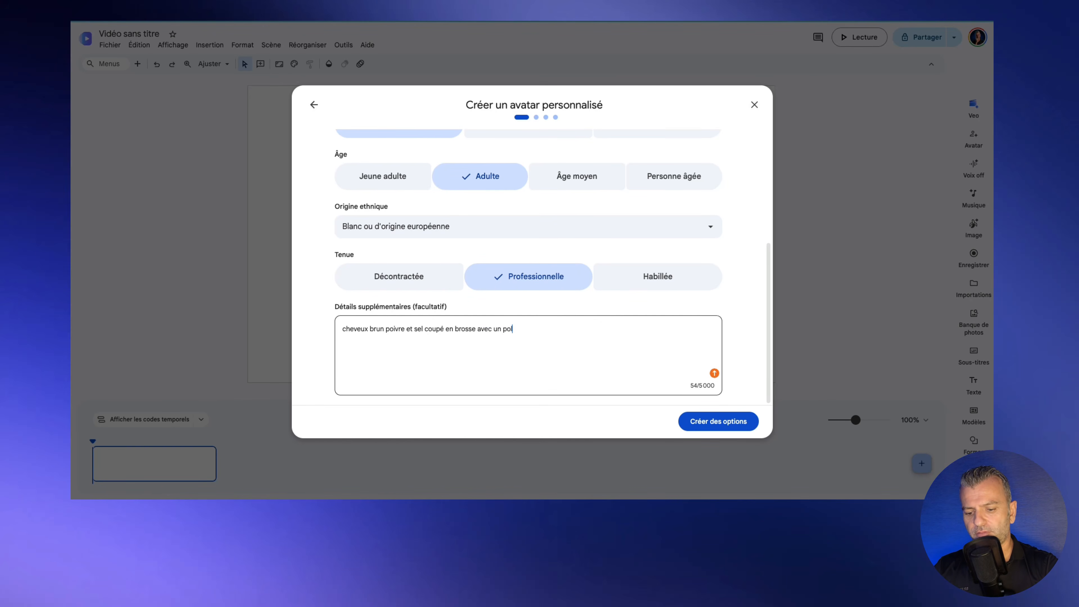
text(o noi)
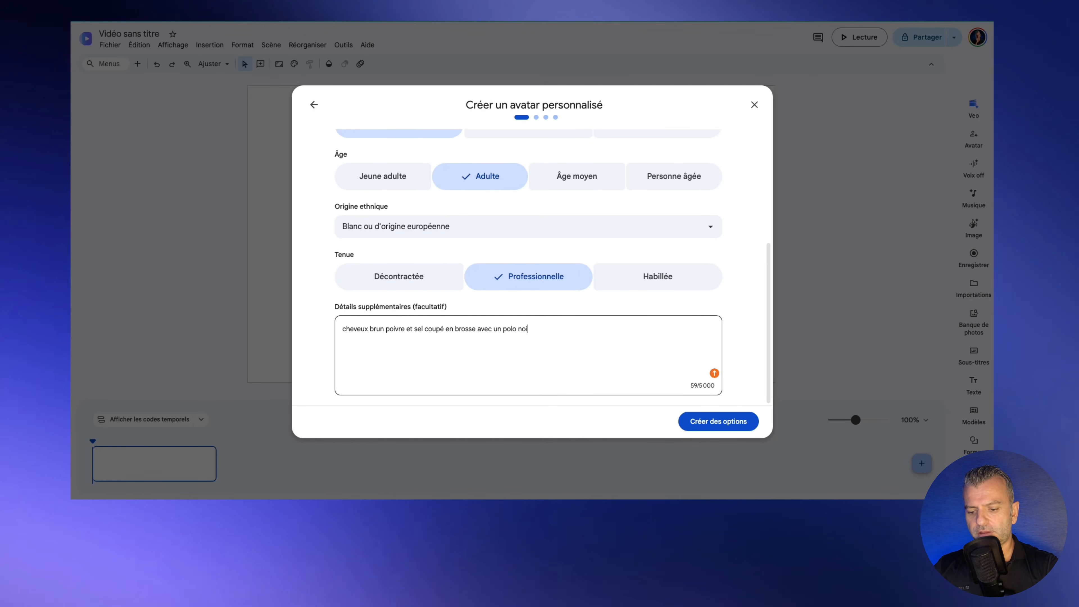
text(r)
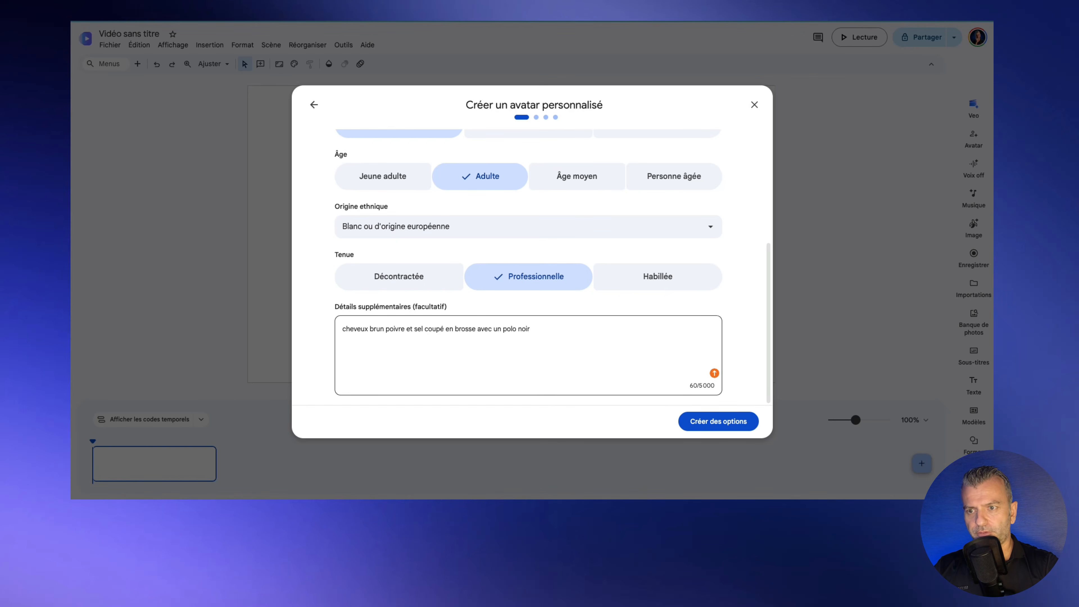
key(BackSpace)
key(BackSpace)
text(et un fond d'écran )
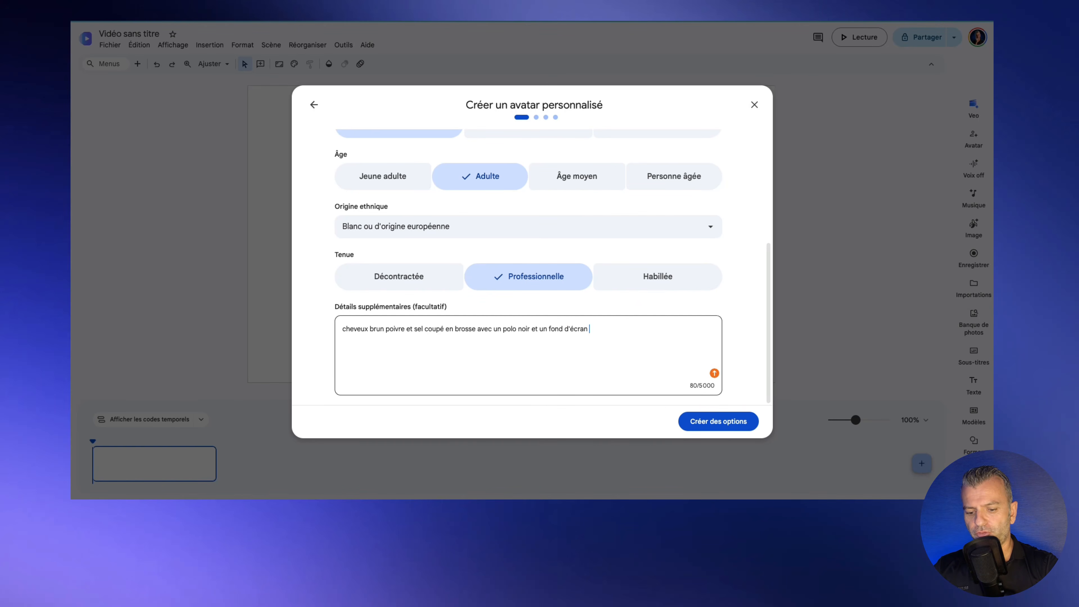
text(bleu nui)
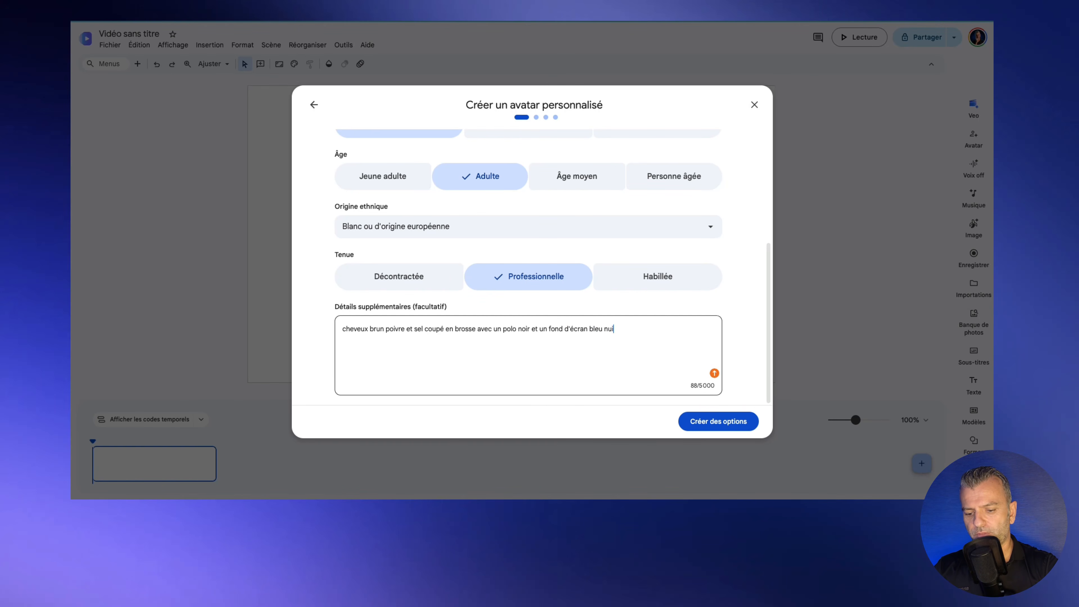
text(t)
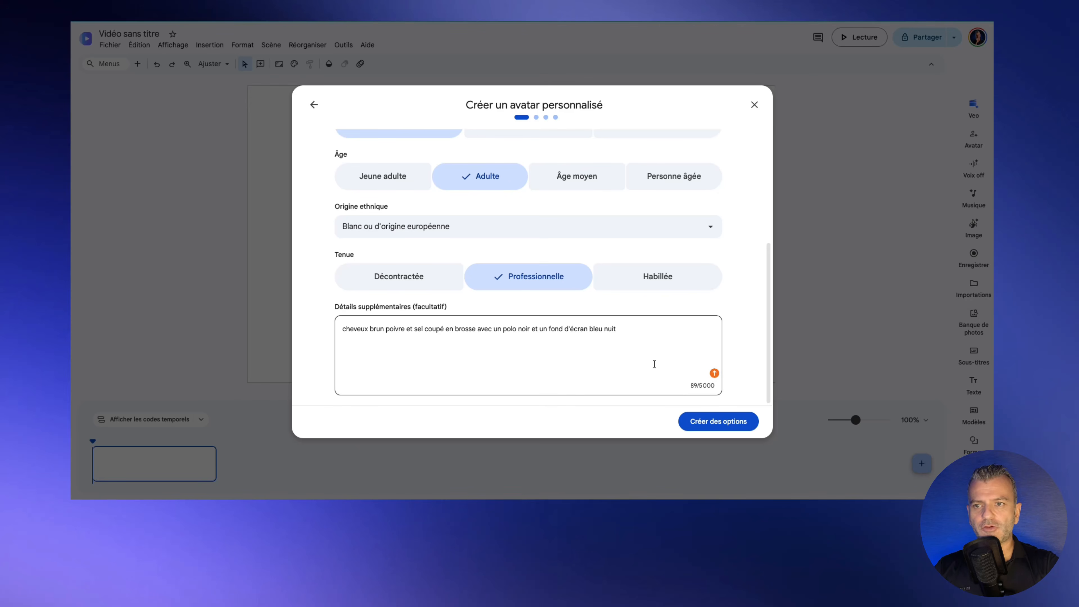
Step: Set the avatar's outfit to Décontractée and generate the four avatar options
click(368, 281)
scroll(531, 207, up, 1)
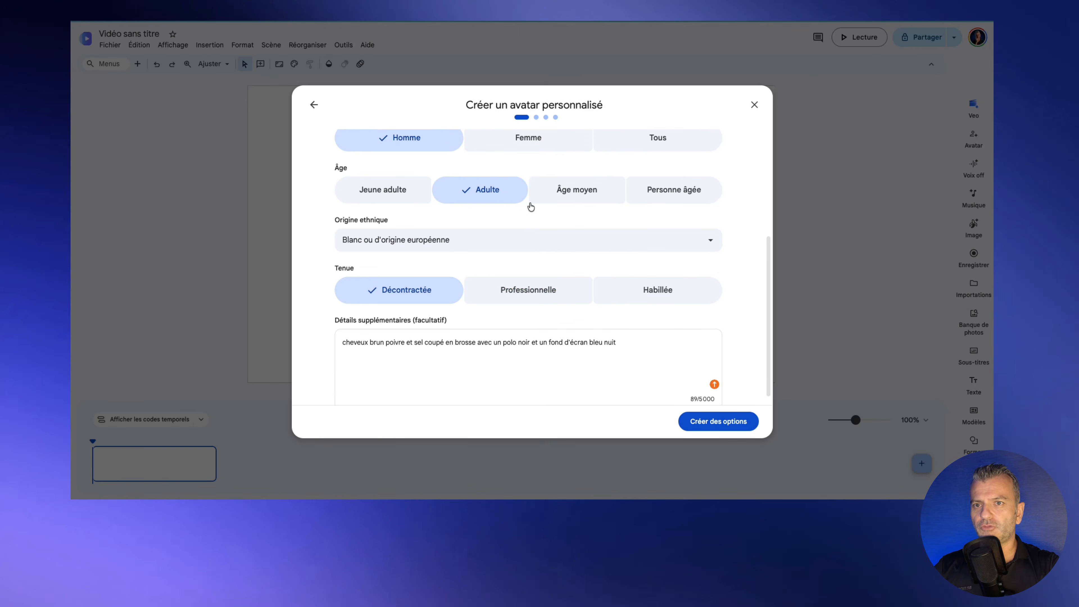
scroll(531, 207, up, 4)
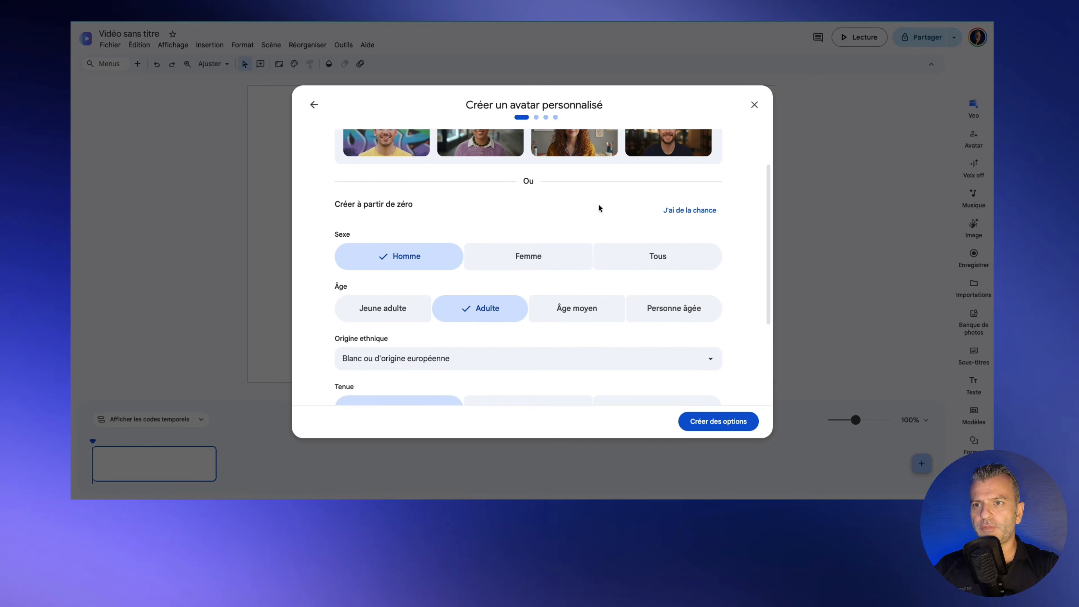
scroll(598, 207, up, 2)
scroll(616, 204, down, 5)
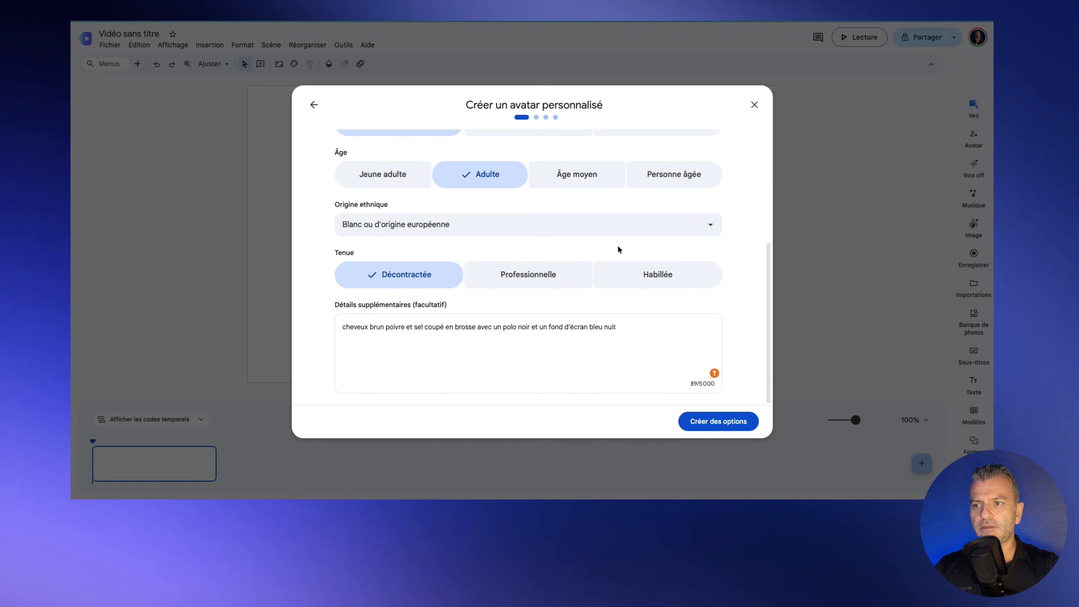
click(715, 421)
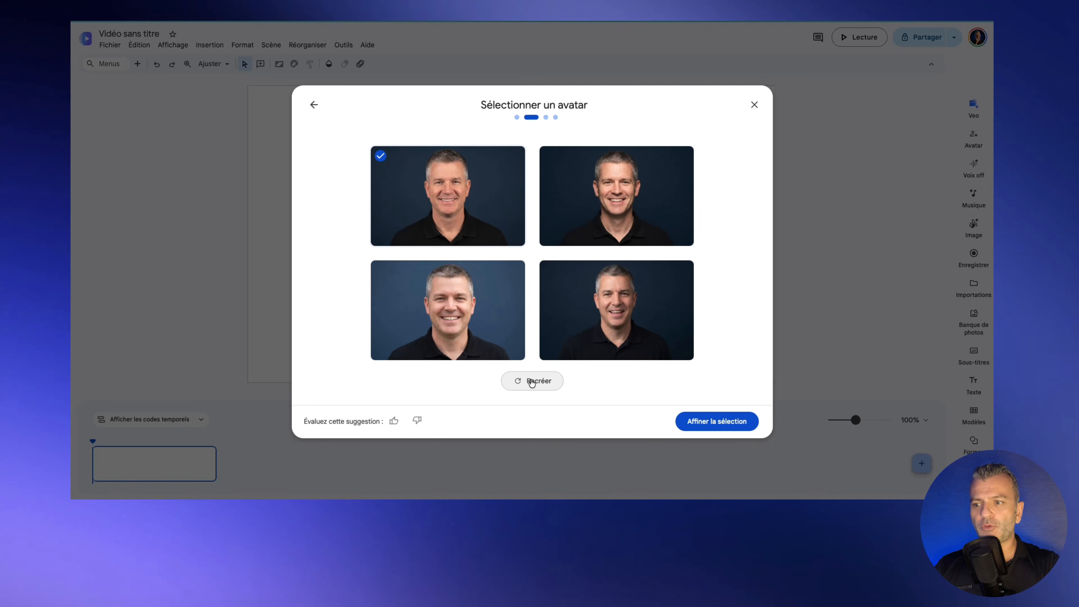
Step: Select the bottom-right generated avatar, then close and discard the custom avatar creation
click(632, 317)
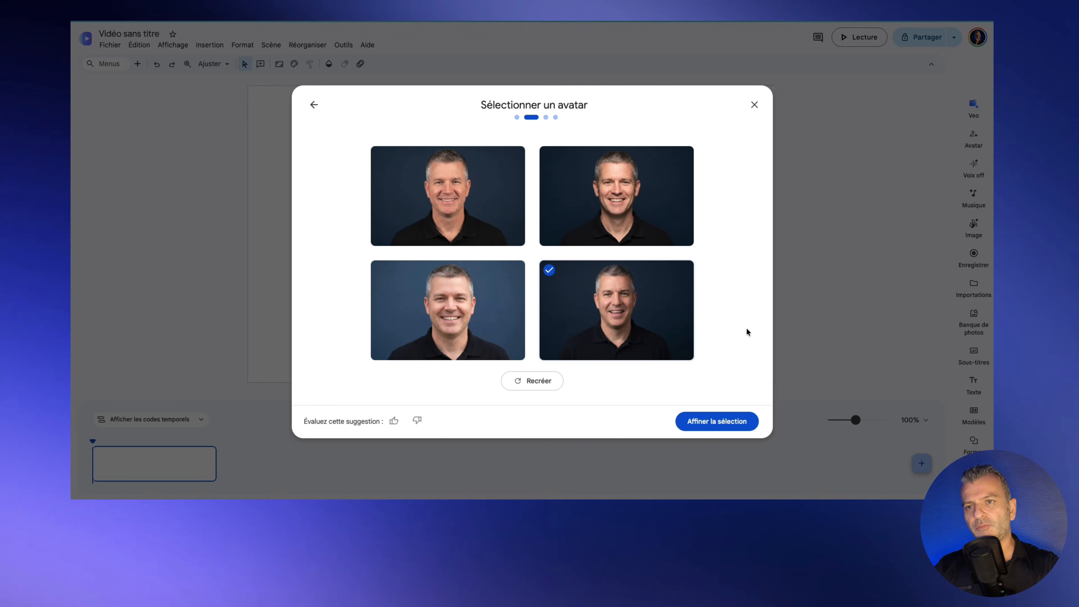
click(754, 105)
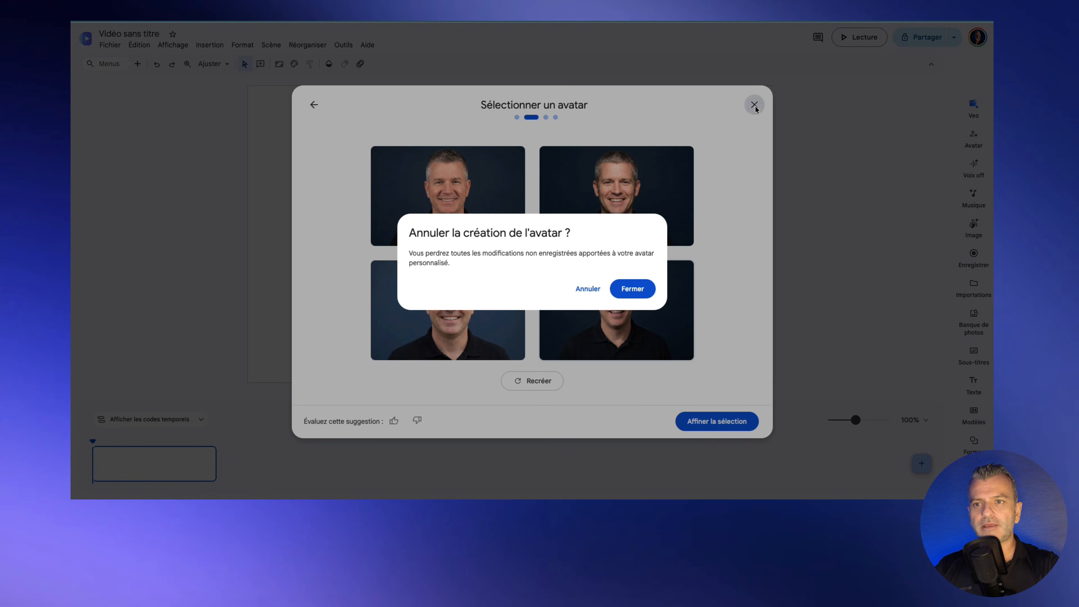
click(632, 289)
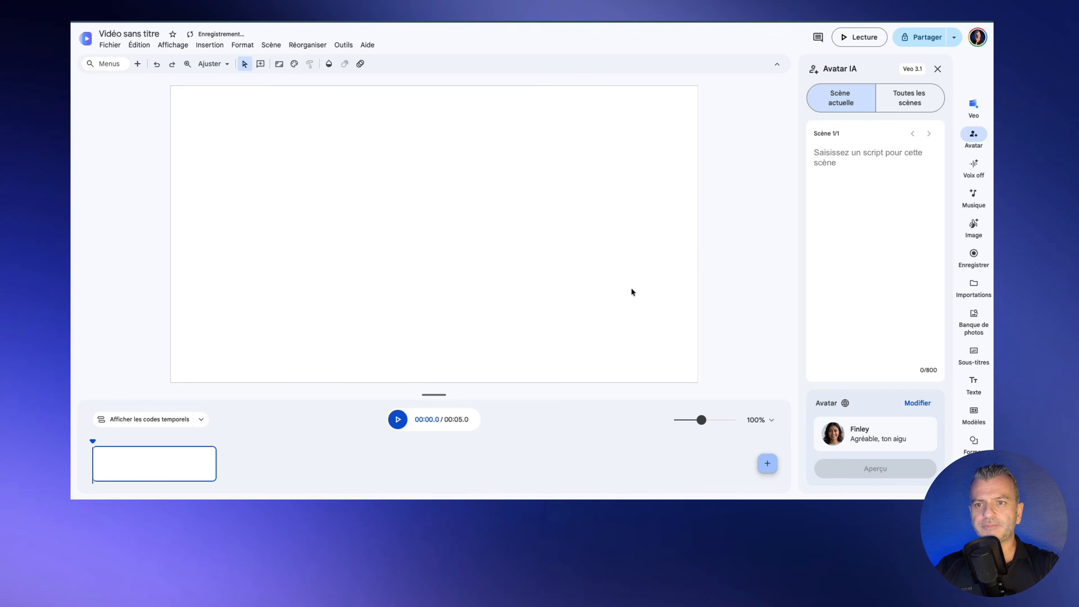
Step: Create a new video via Fichier > Nouveau and bring up its Avatar IA picker
click(114, 45)
click(128, 64)
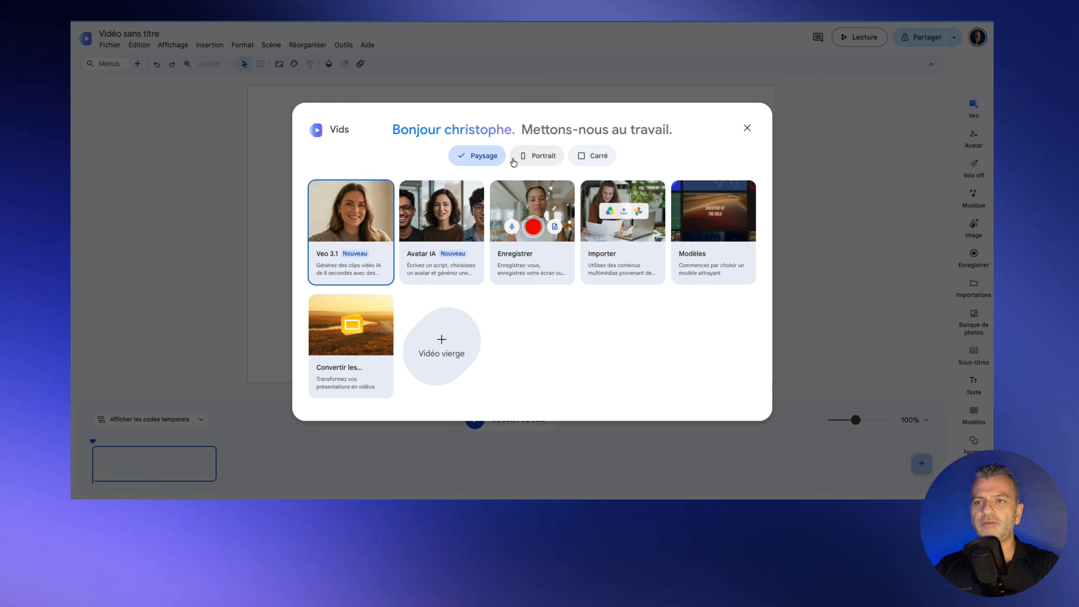
click(453, 262)
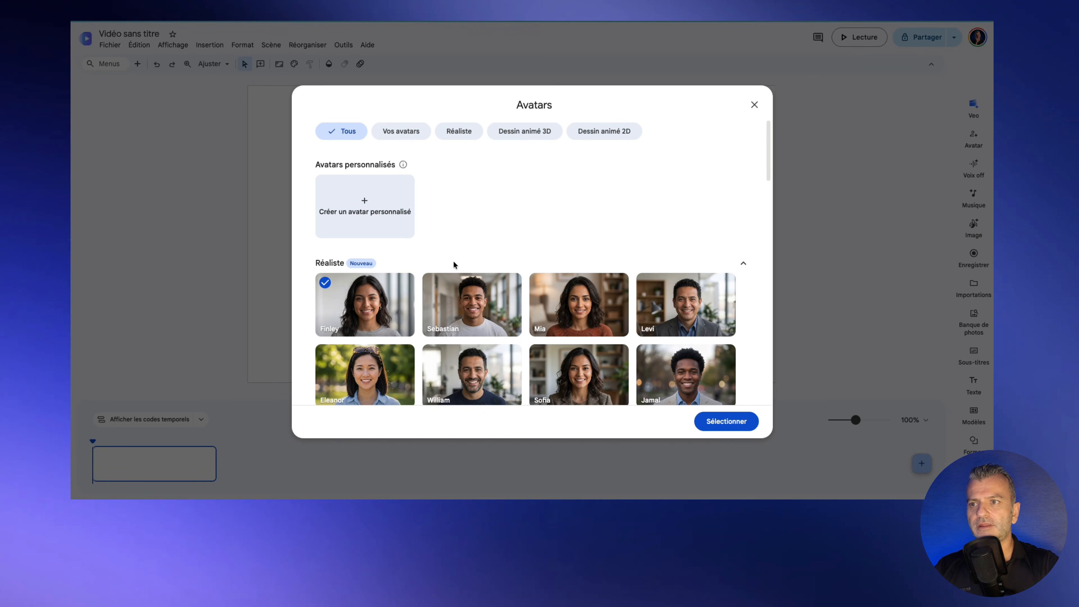
Step: Browse the avatar gallery's realistic, 3D animated and 2D cartoon presenters to find William
scroll(483, 194, down, 1)
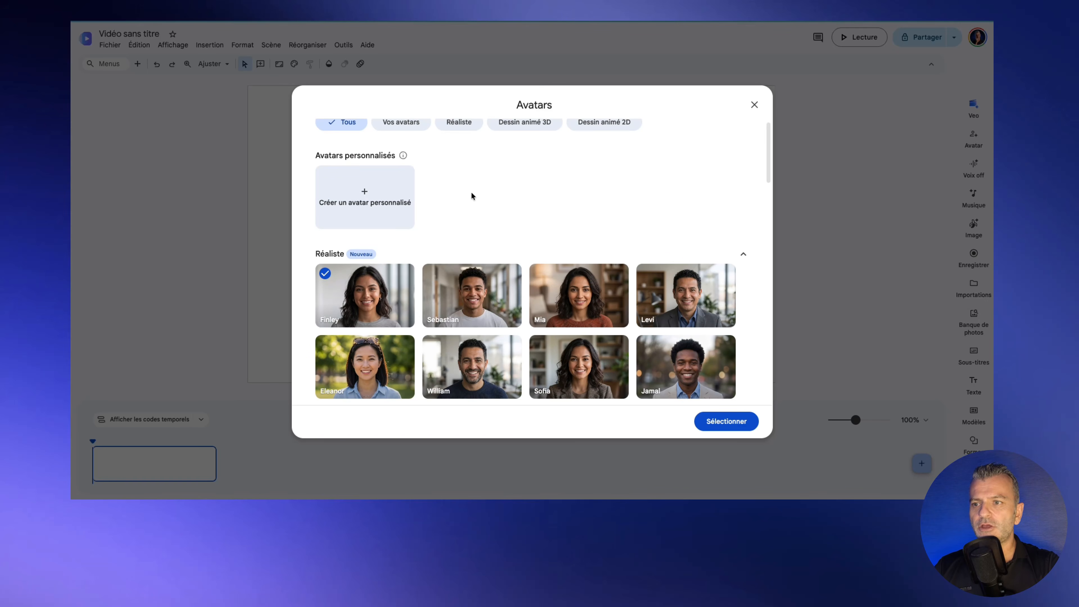
scroll(608, 156, down, 2)
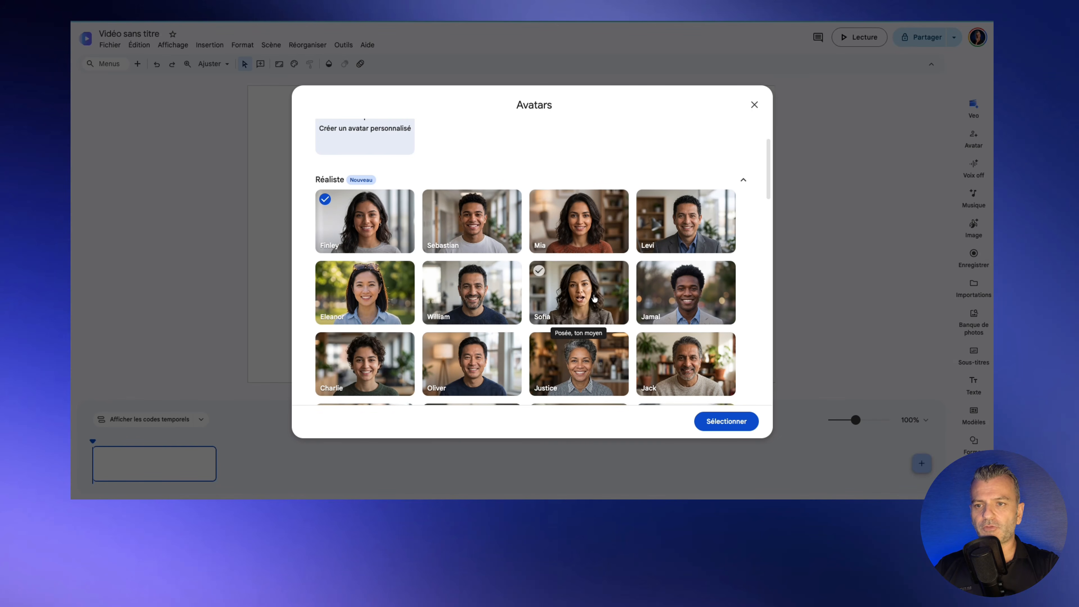
scroll(594, 298, down, 5)
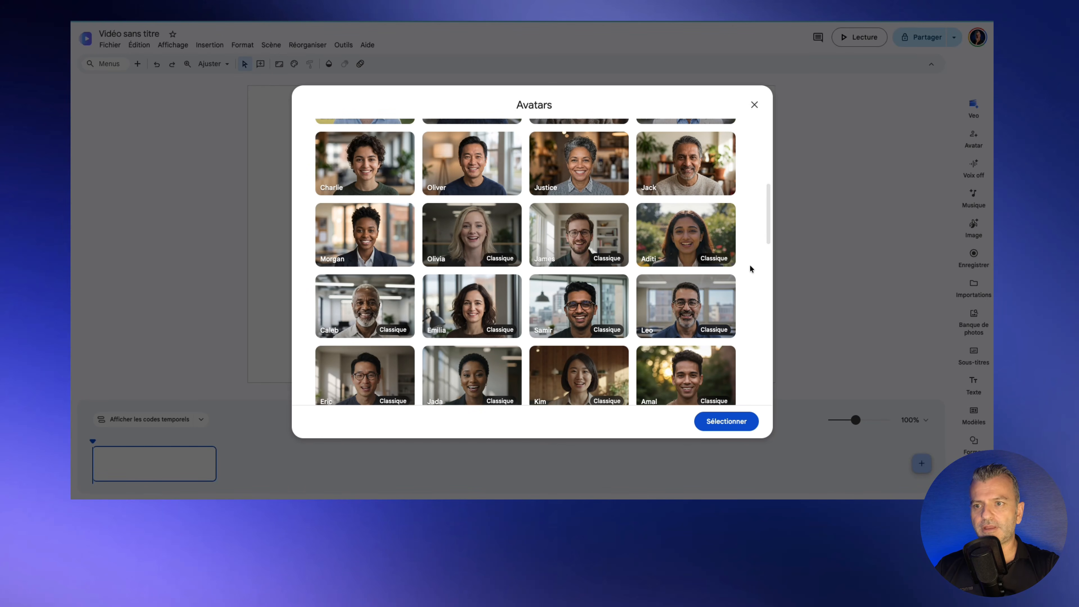
scroll(750, 269, up, 3)
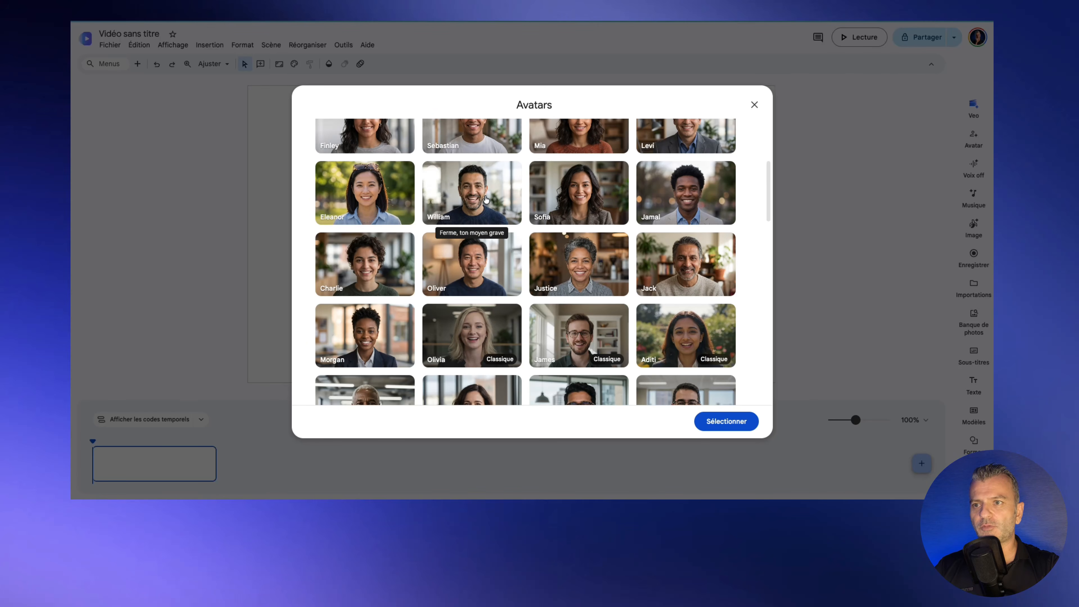
scroll(746, 250, down, 5)
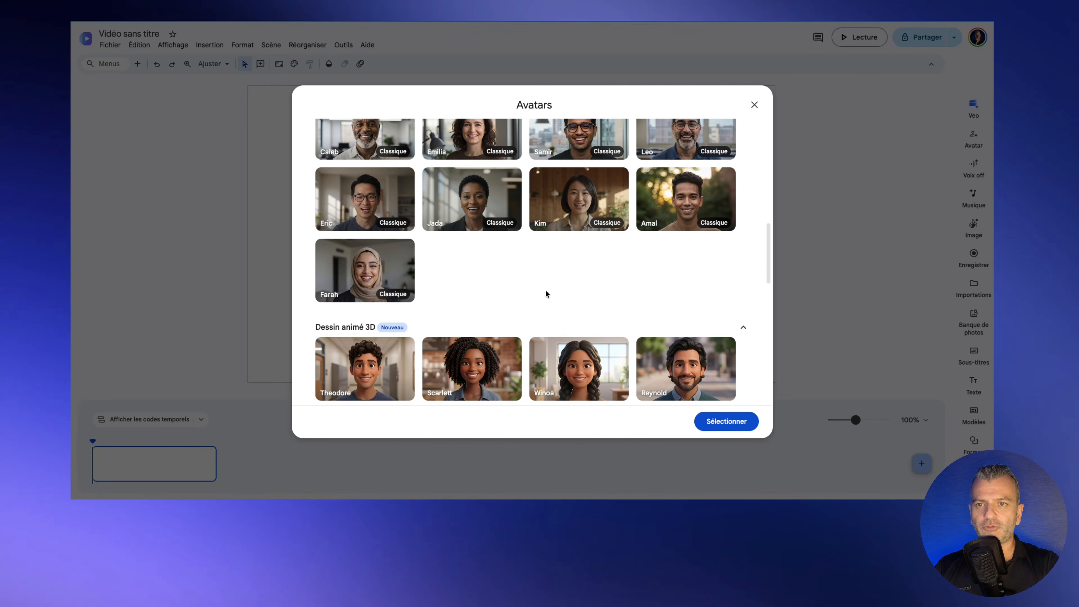
scroll(725, 244, down, 1)
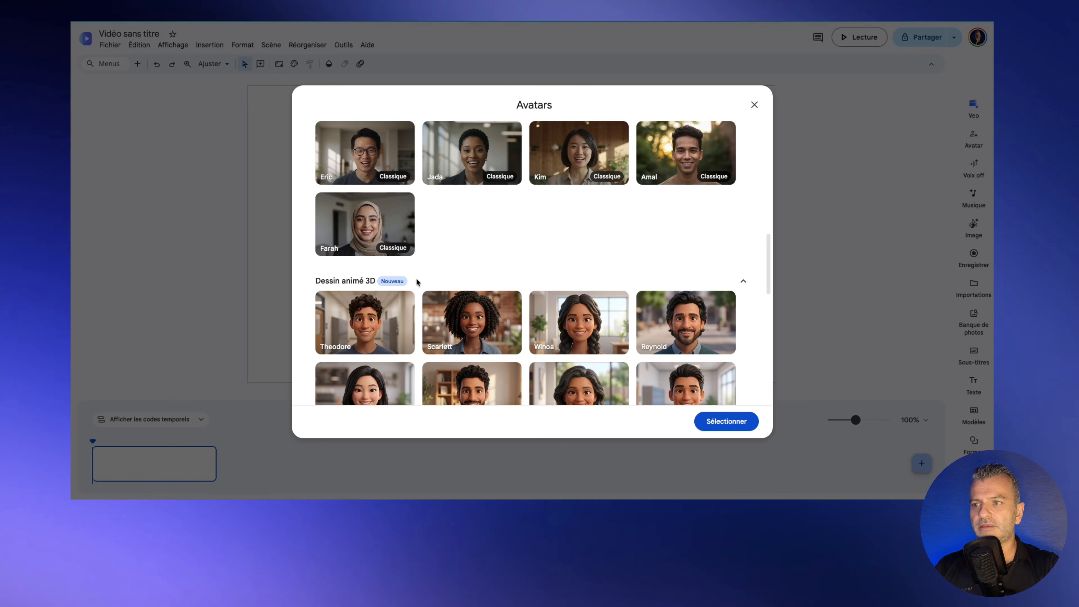
scroll(740, 271, down, 4)
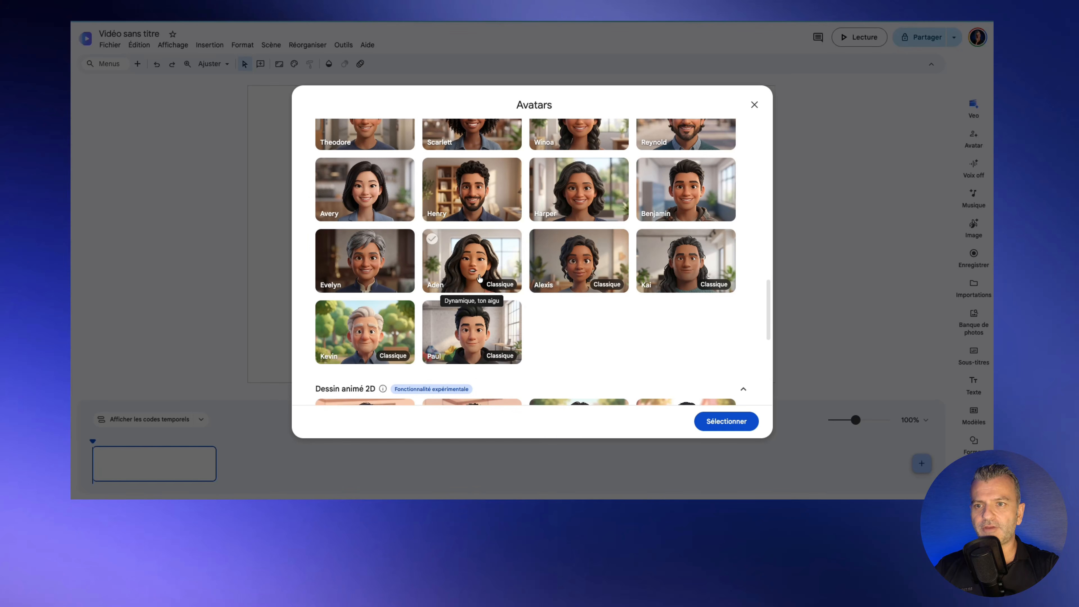
scroll(743, 330, down, 4)
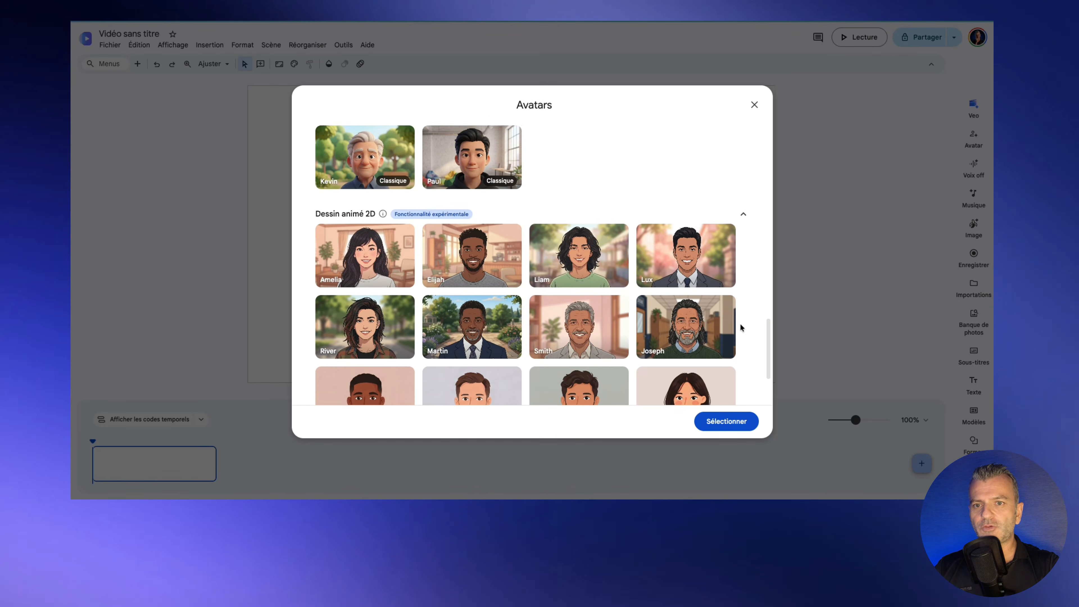
scroll(740, 324, down, 1)
scroll(740, 324, down, 2)
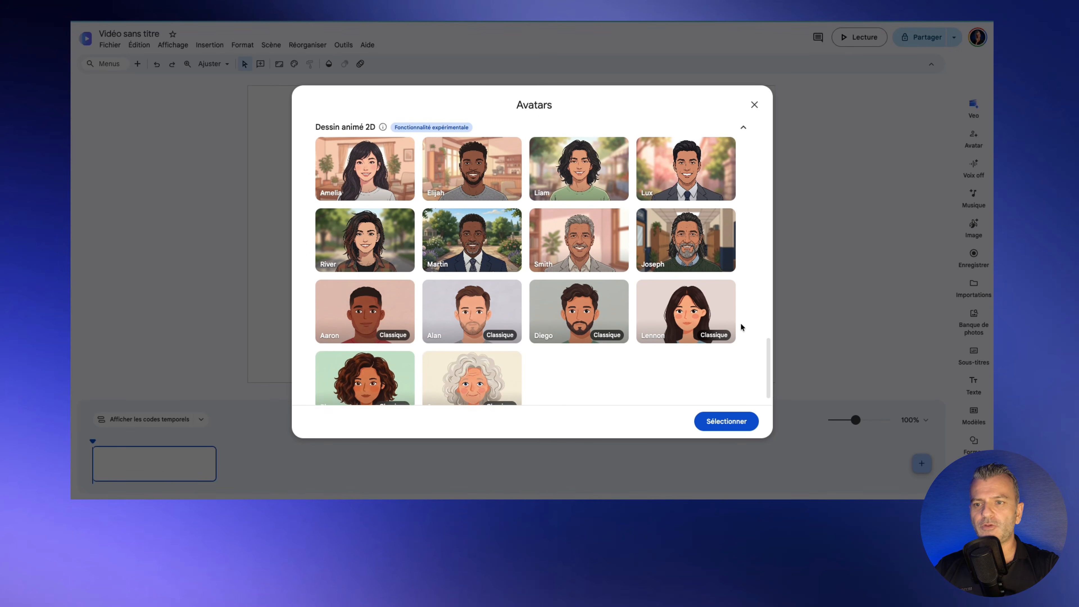
scroll(740, 322, down, 1)
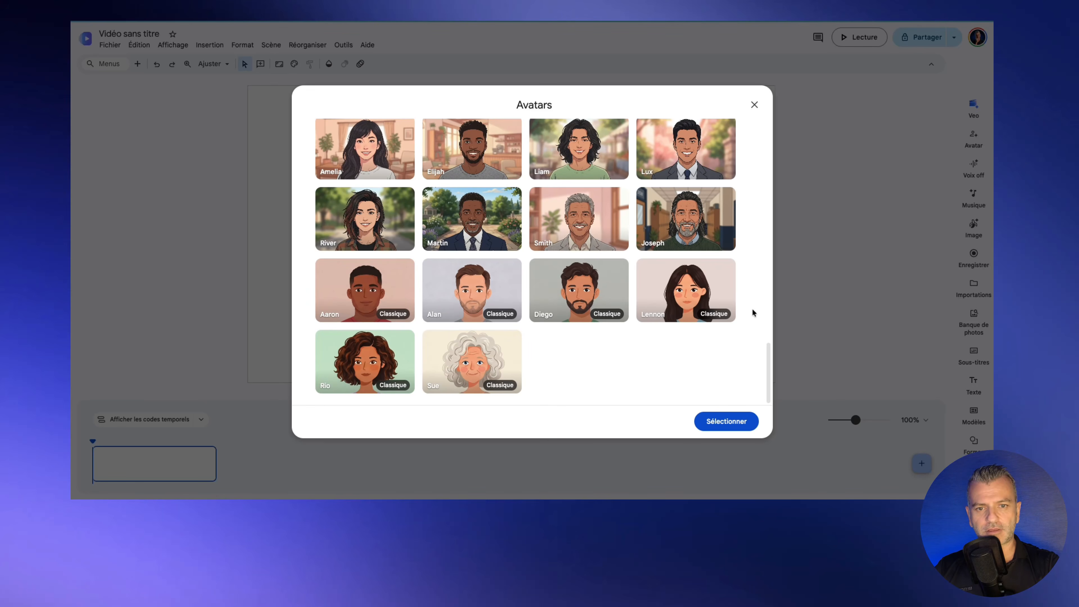
scroll(747, 296, up, 15)
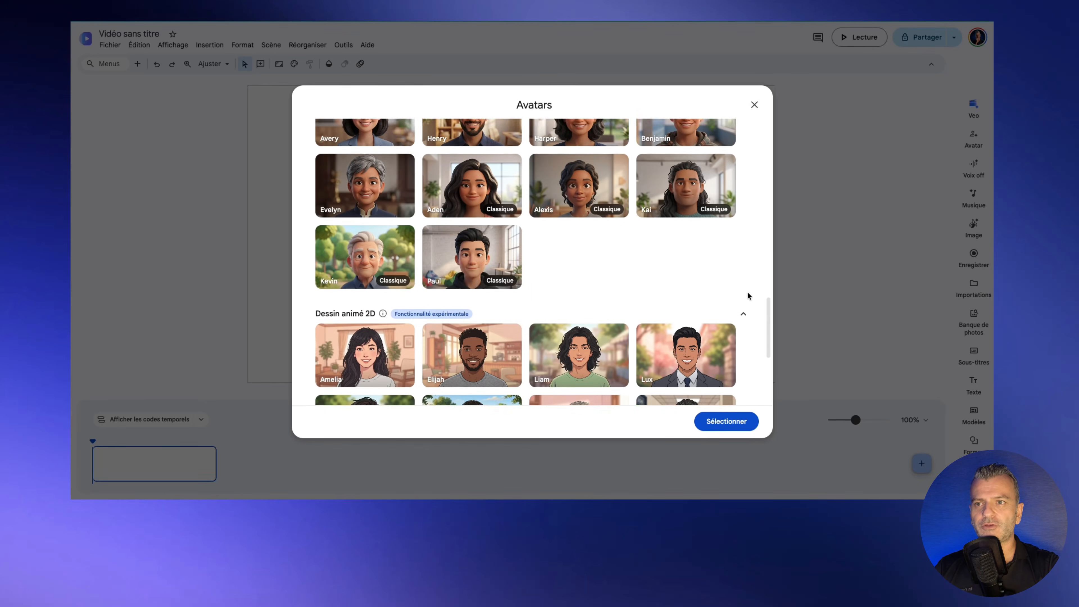
scroll(747, 295, up, 5)
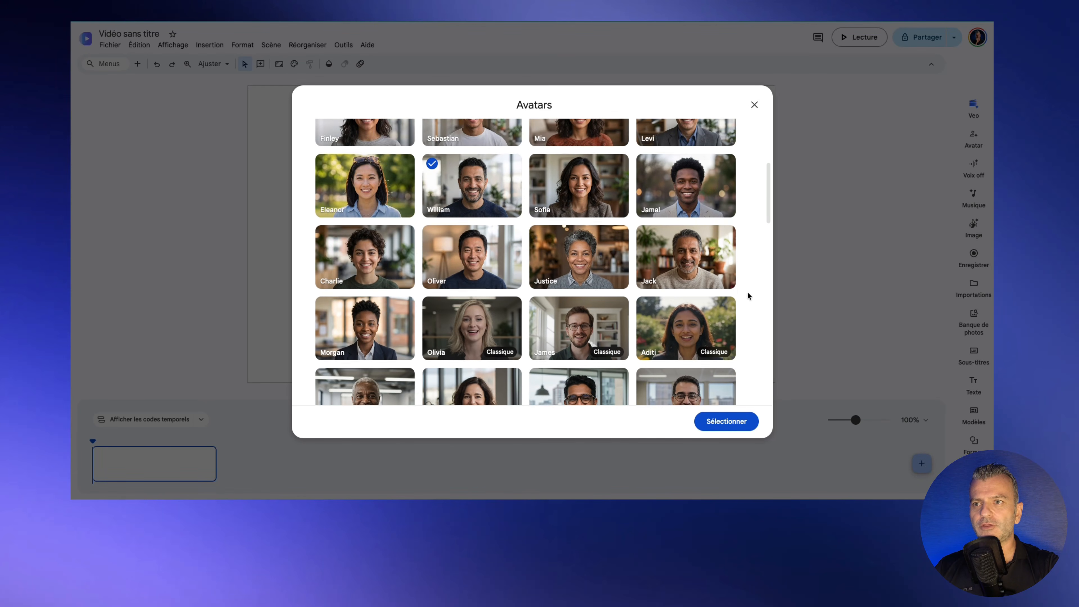
Step: Confirm William as the presenter and type a French greeting script introducing the presenter by name
click(734, 423)
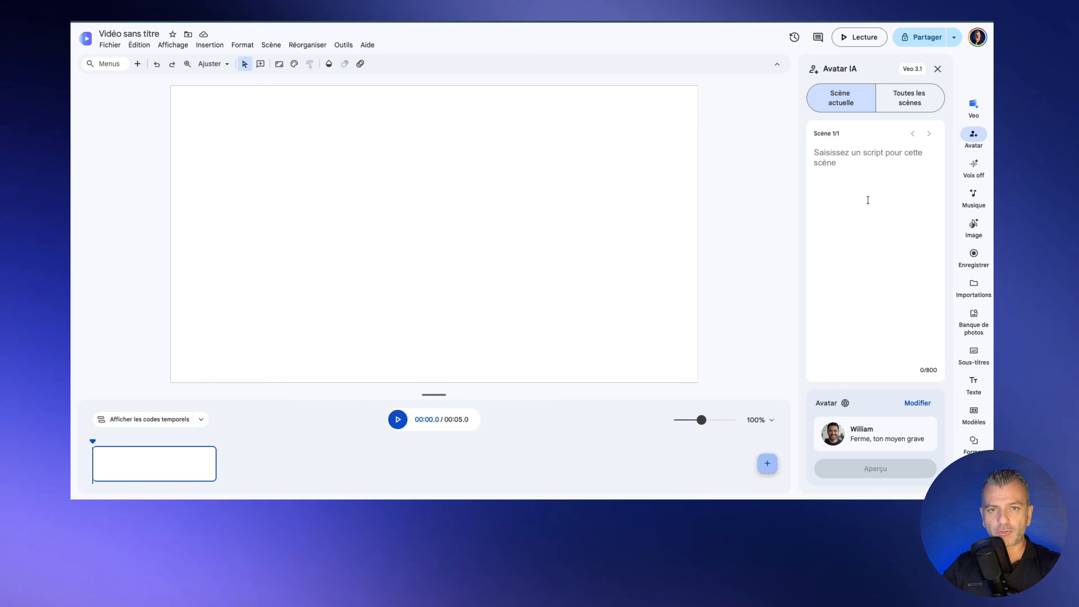
click(816, 153)
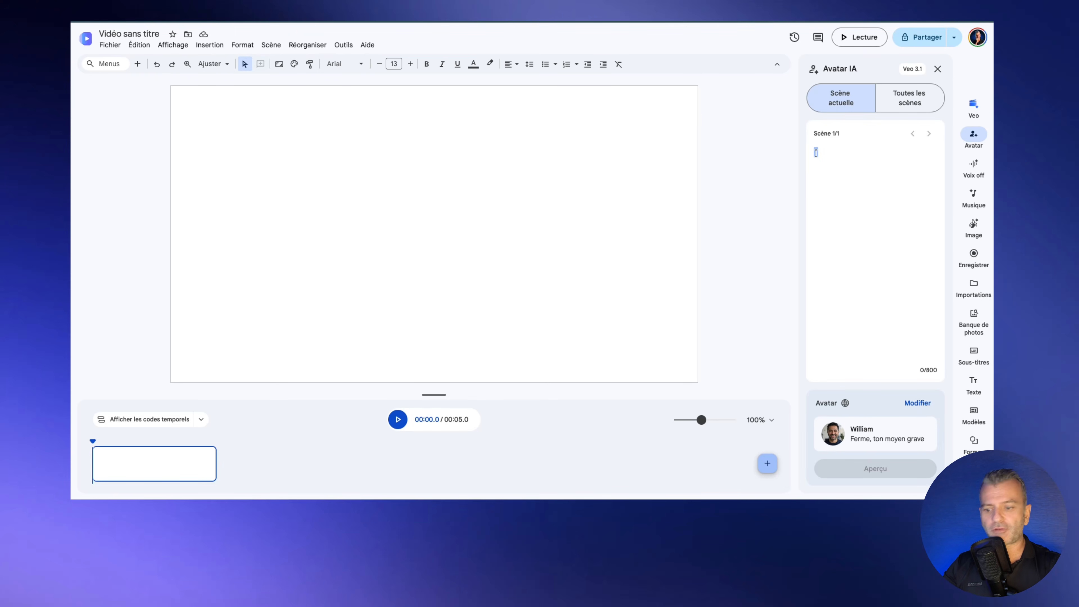
text(Bonjou)
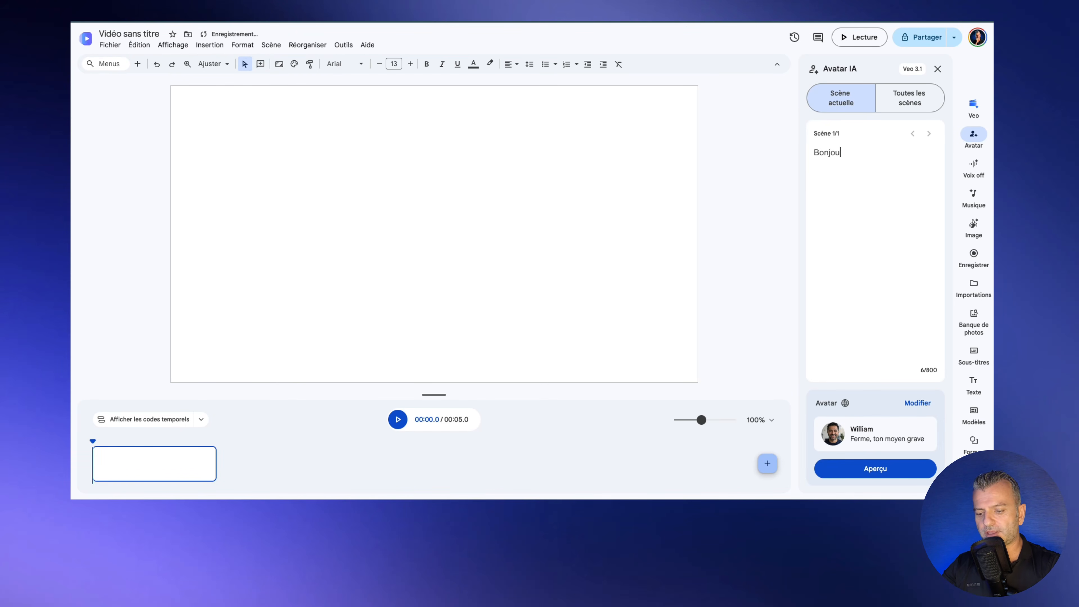
text(r, moi )
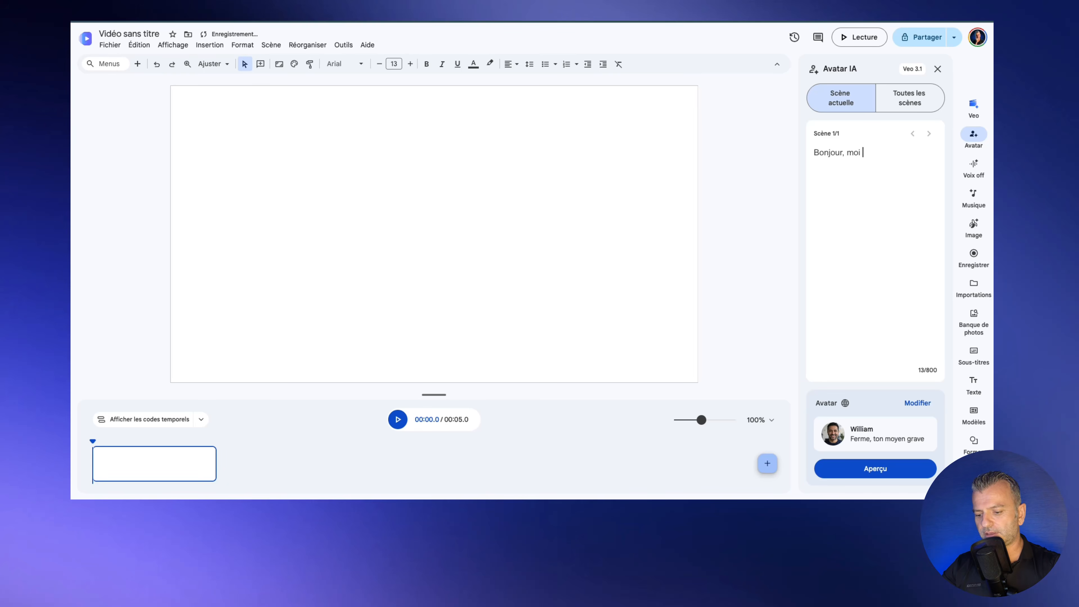
text(c'est chri)
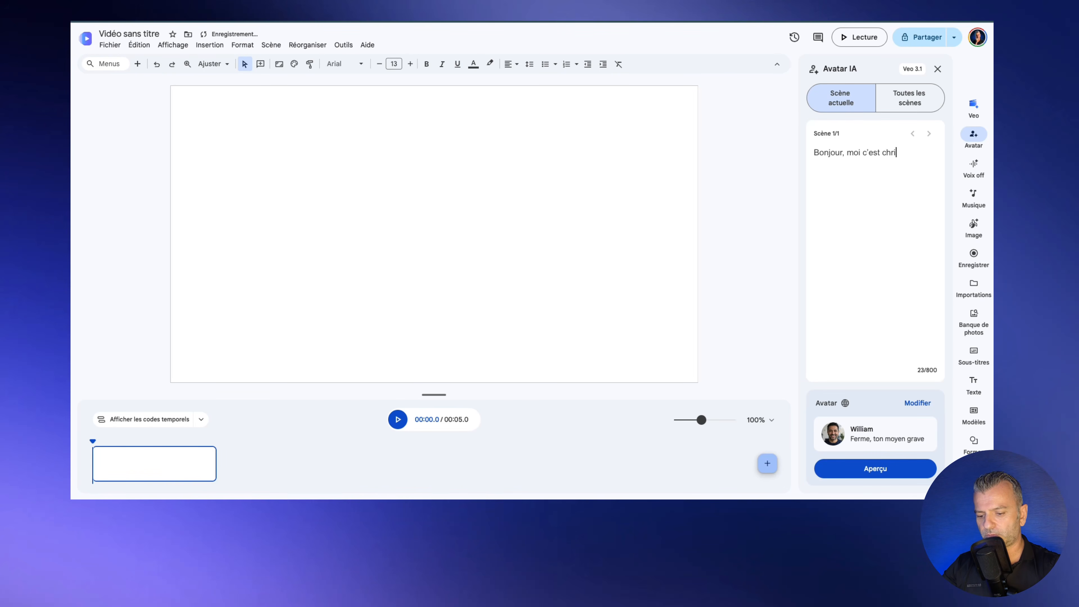
text(stophe)
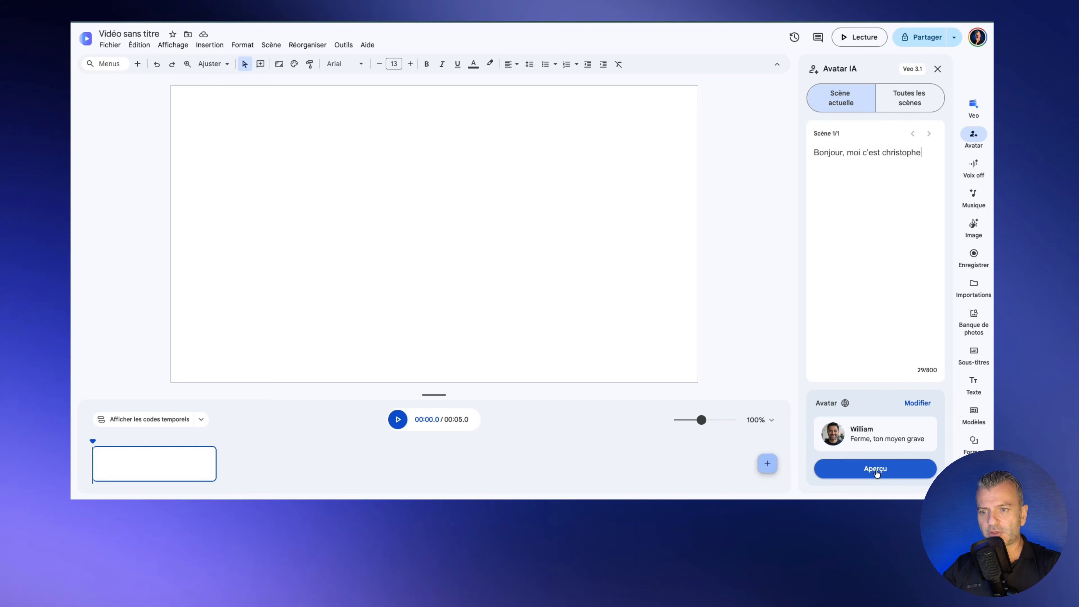
Step: Preview William speaking the greeting script
click(875, 469)
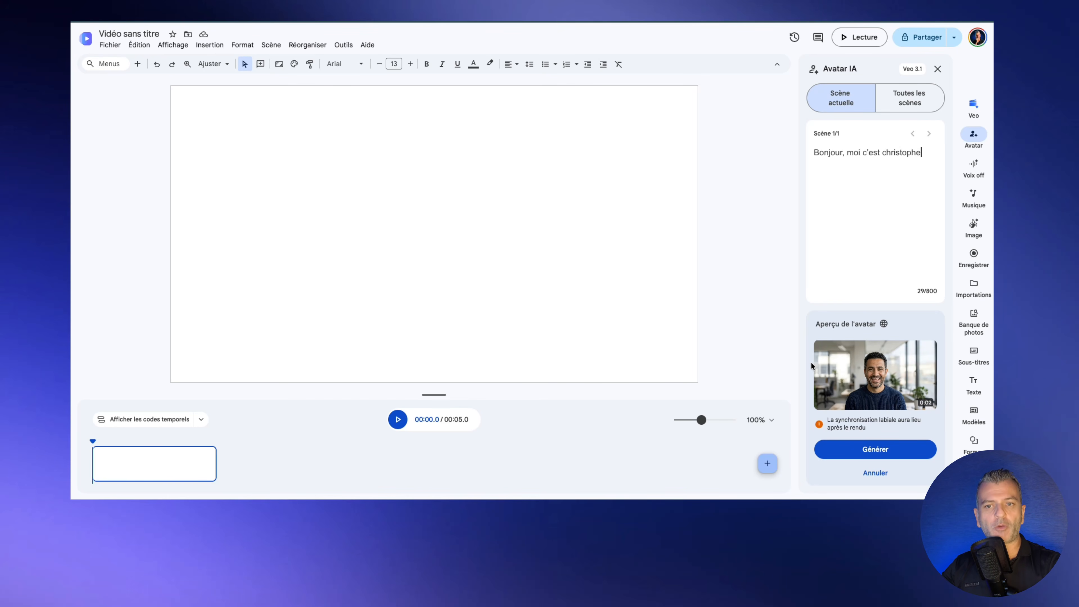
mouse_move(831, 362)
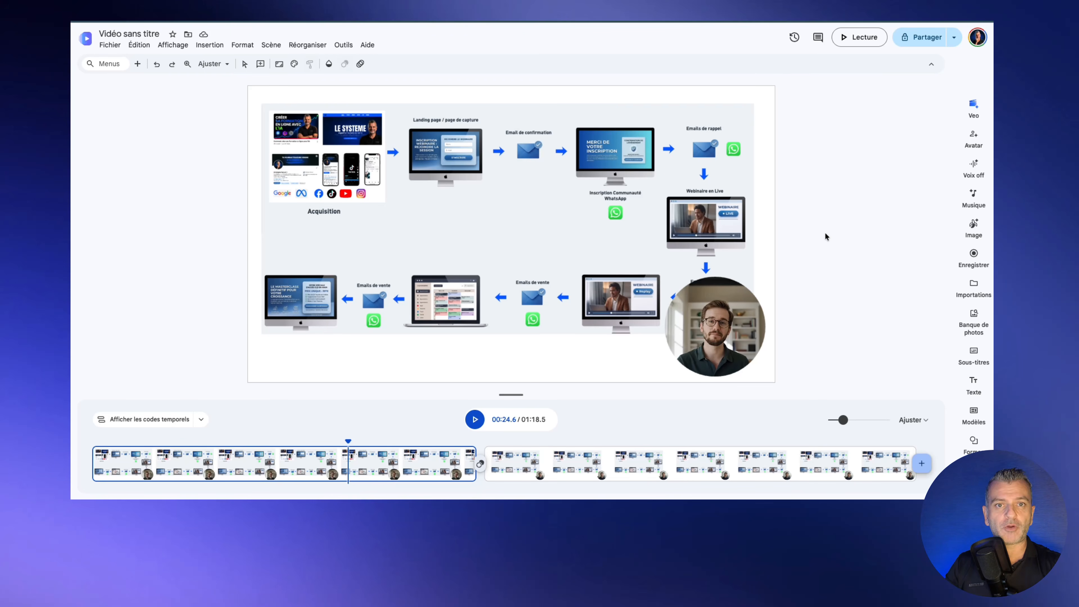
click(709, 312)
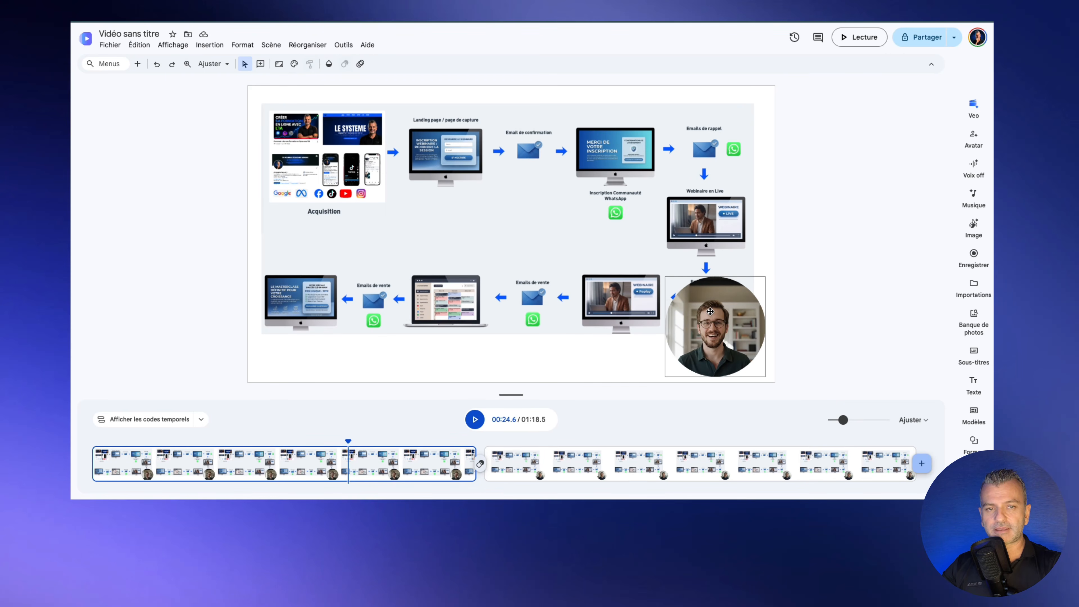
click(709, 311)
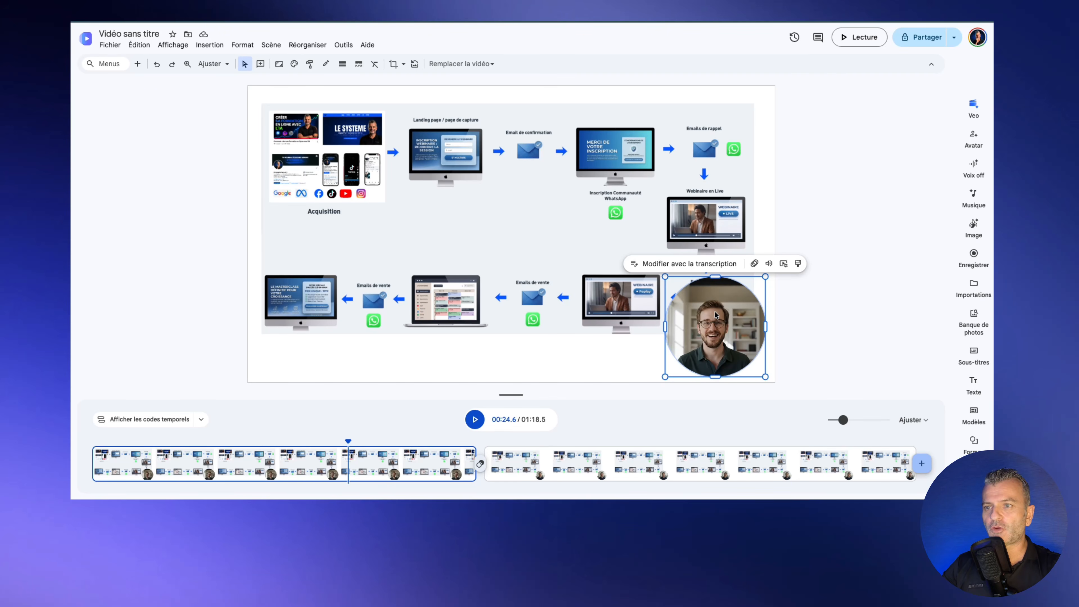
click(403, 64)
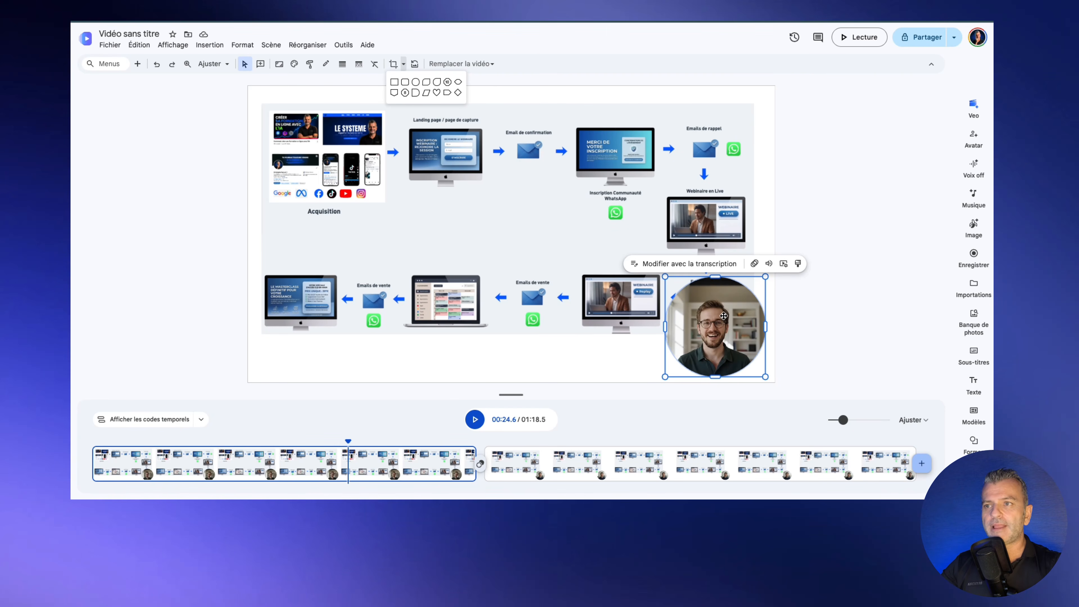
click(562, 191)
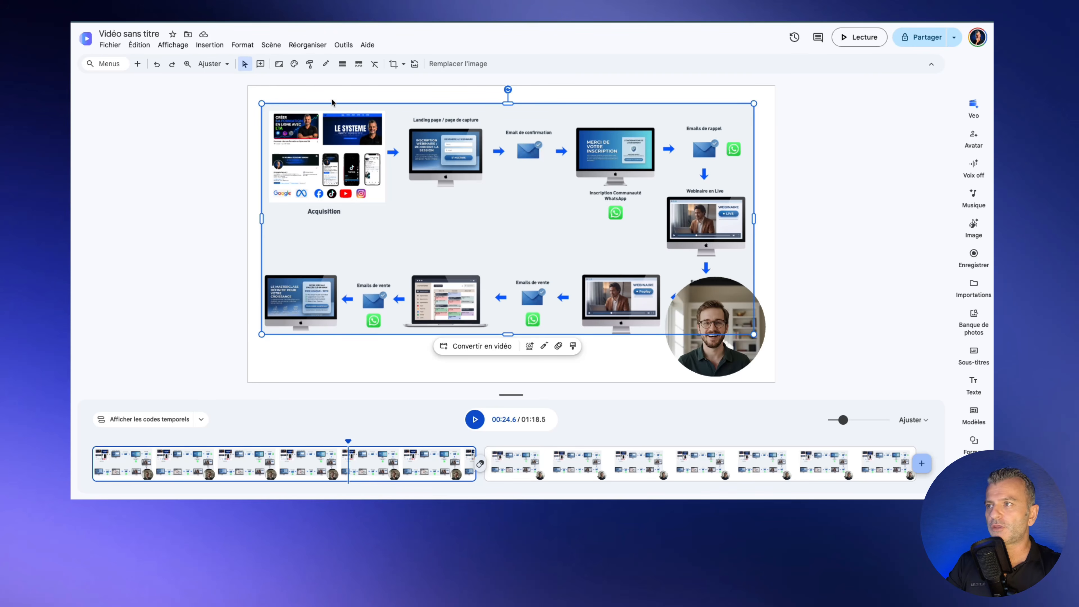
click(209, 45)
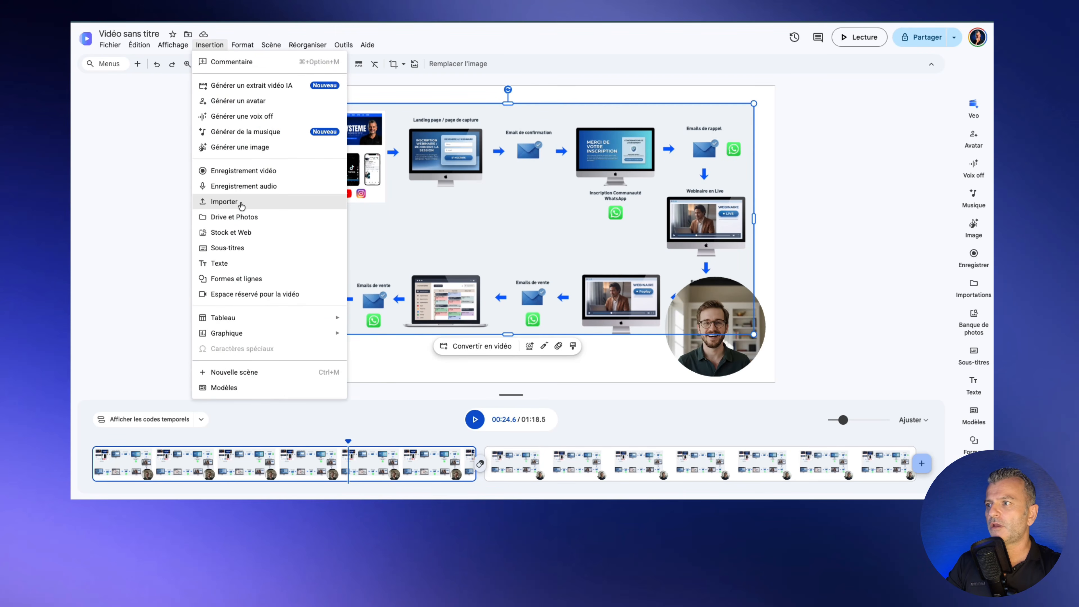
click(479, 191)
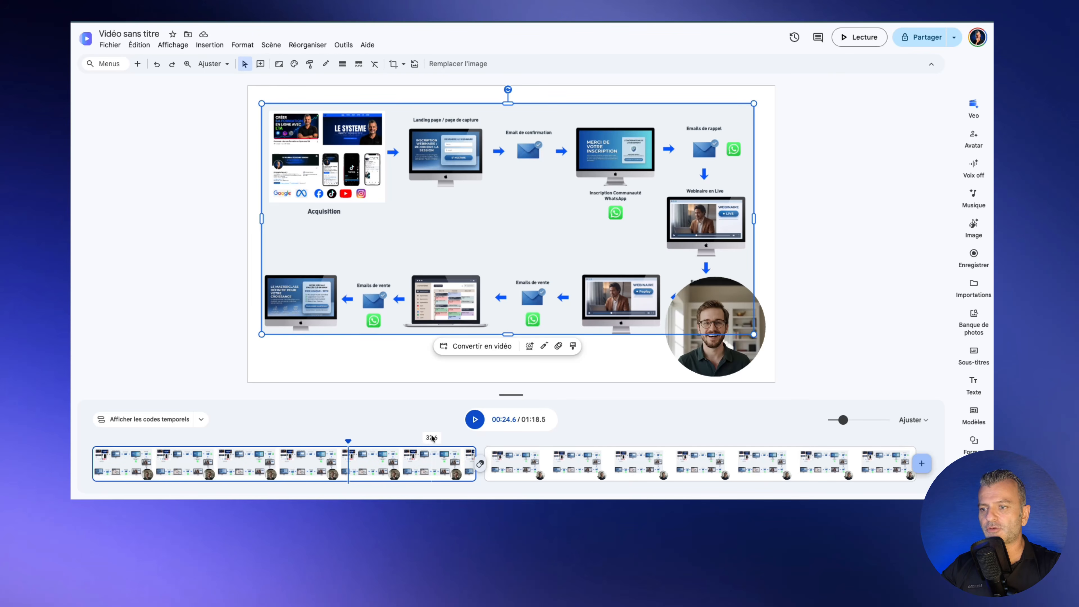
click(474, 420)
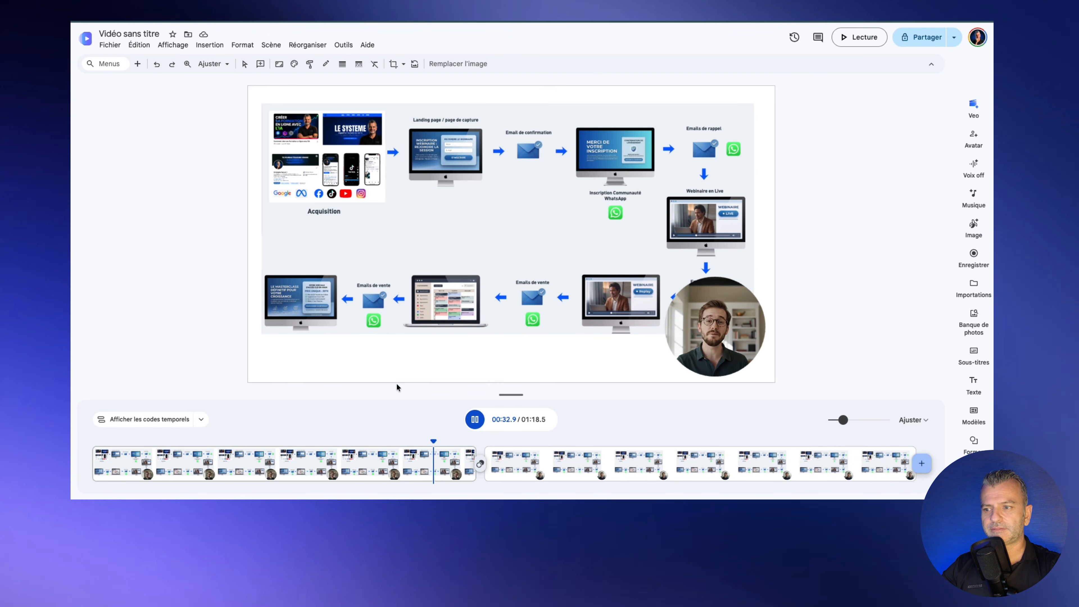
click(474, 419)
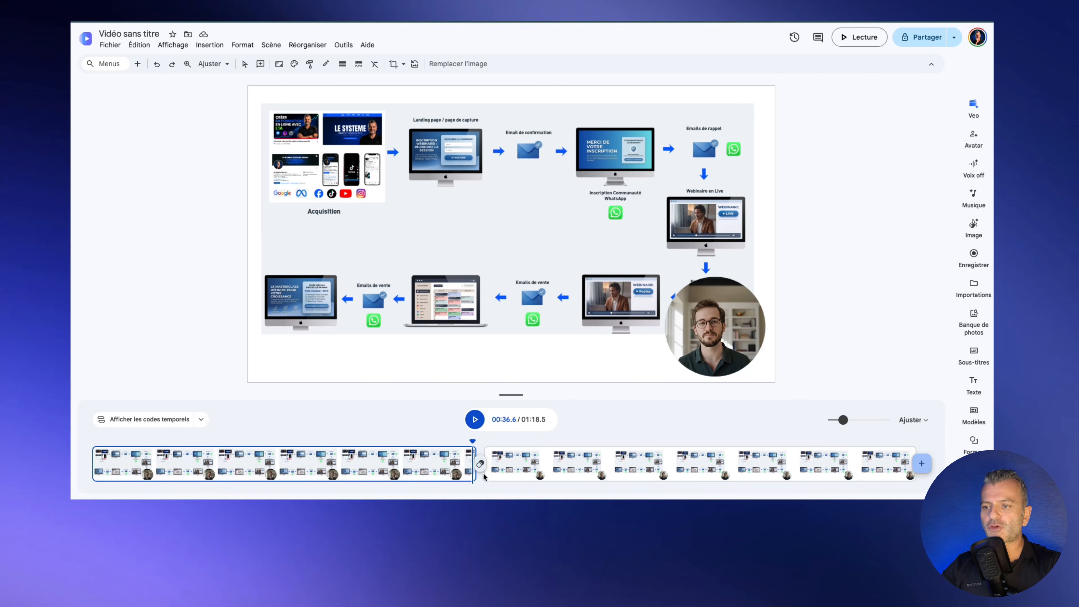
Step: Show the second scene, rewind to its start, and play it briefly before pausing
click(496, 457)
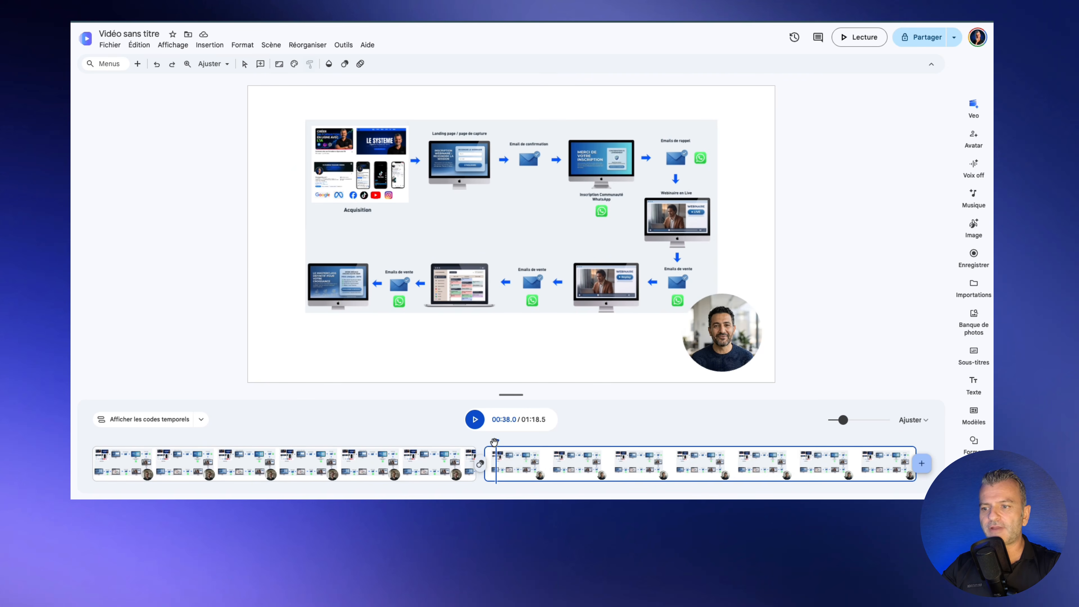
drag(495, 442, 481, 440)
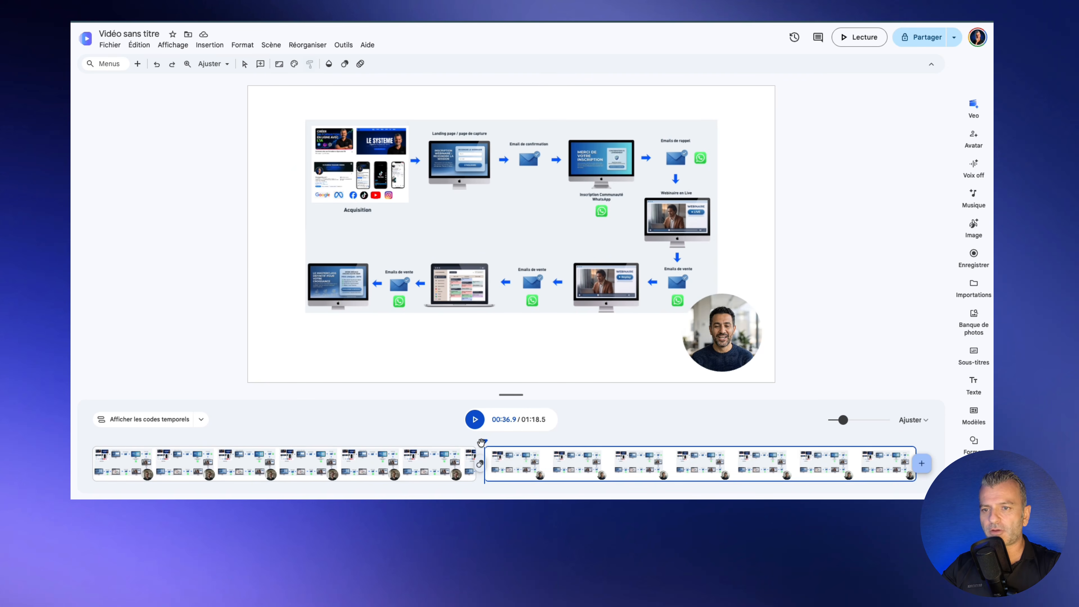
click(475, 419)
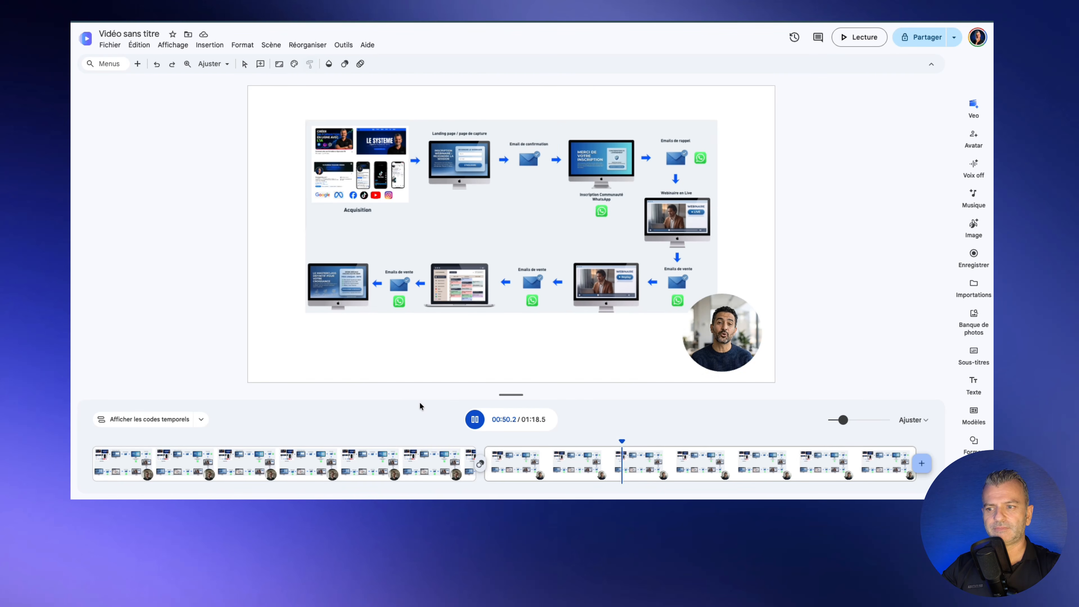
click(474, 420)
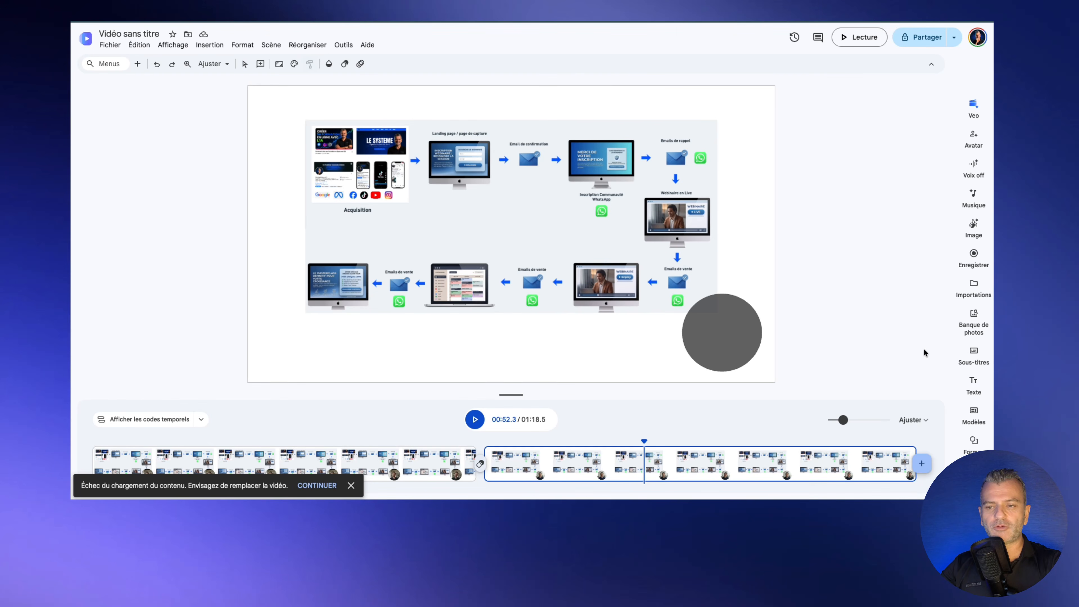
Step: Append a blank third scene to the end of the timeline, bringing the video to 1:23.5
click(922, 463)
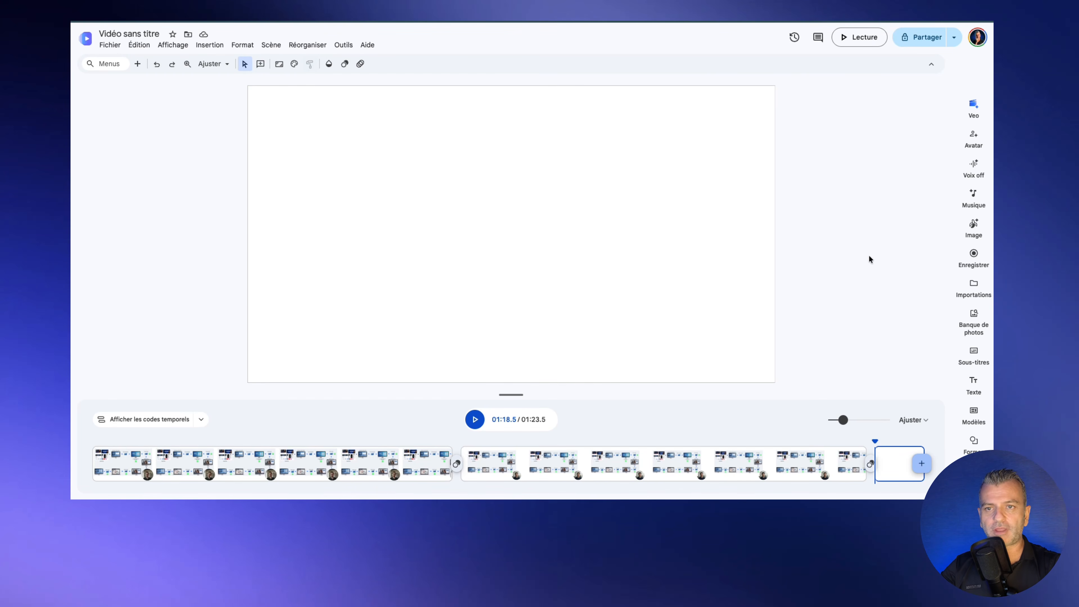
Step: Show the AI avatar panel for scene 3/3, with William as presenter and an empty script
click(973, 137)
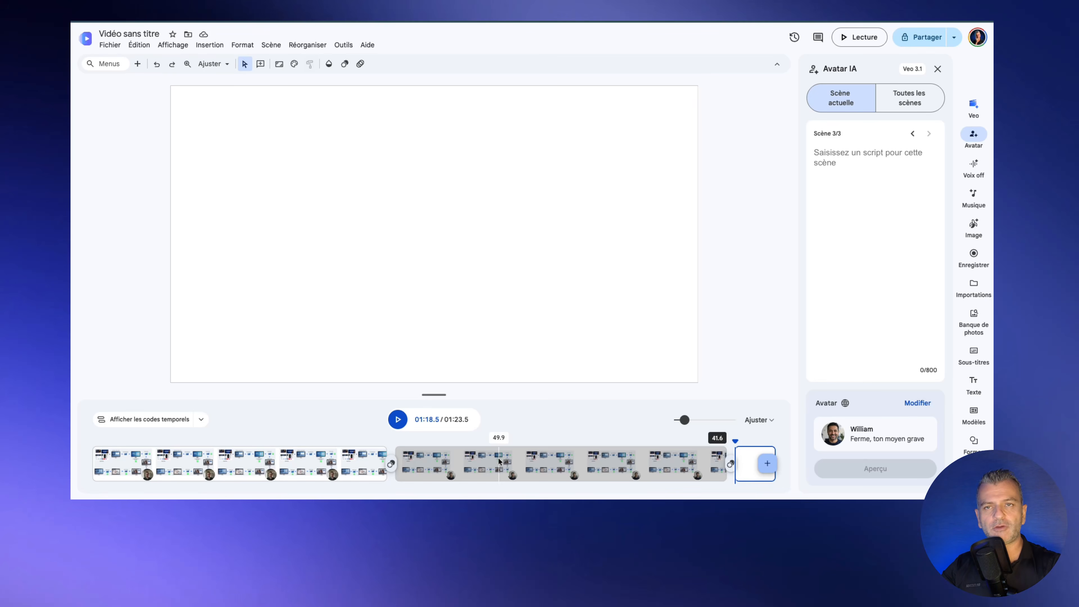
Step: Show the quick-share menu with copy link, Drive/YouTube export, and MP4 or GIF download
click(953, 37)
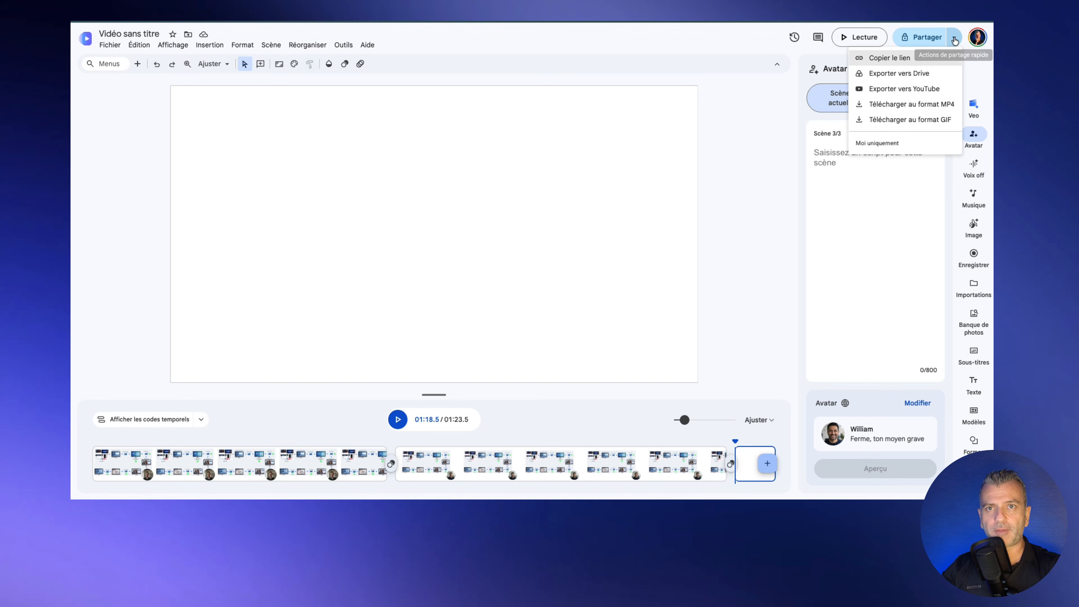